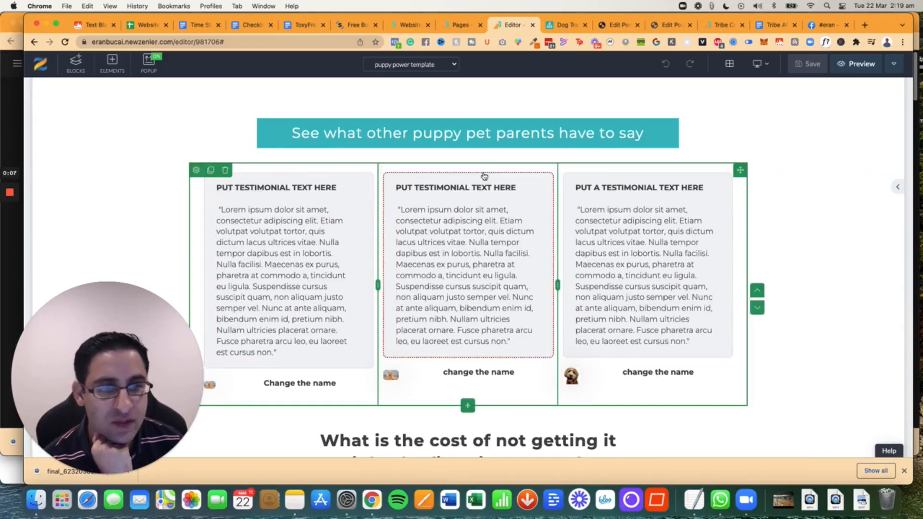
- Try a blue background on the three-column testimonial row and restore its transparent background
click(196, 171)
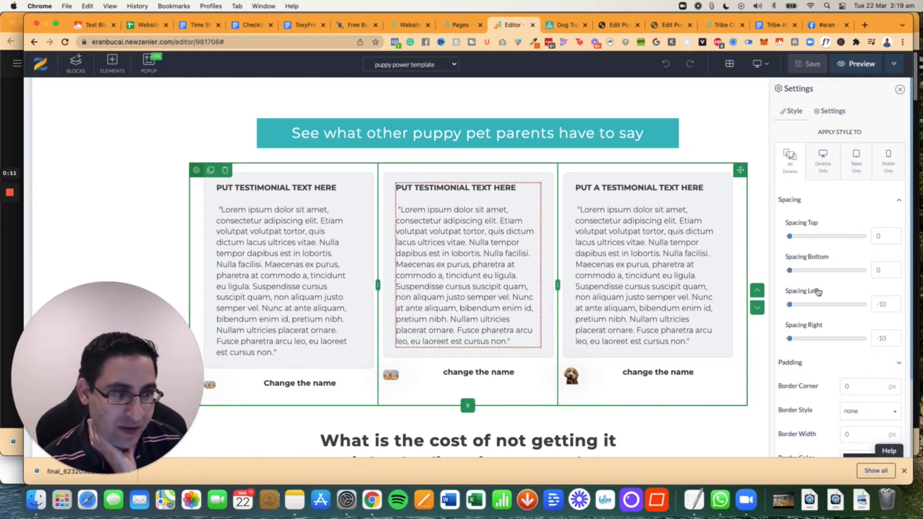
scroll(856, 314, down, 5)
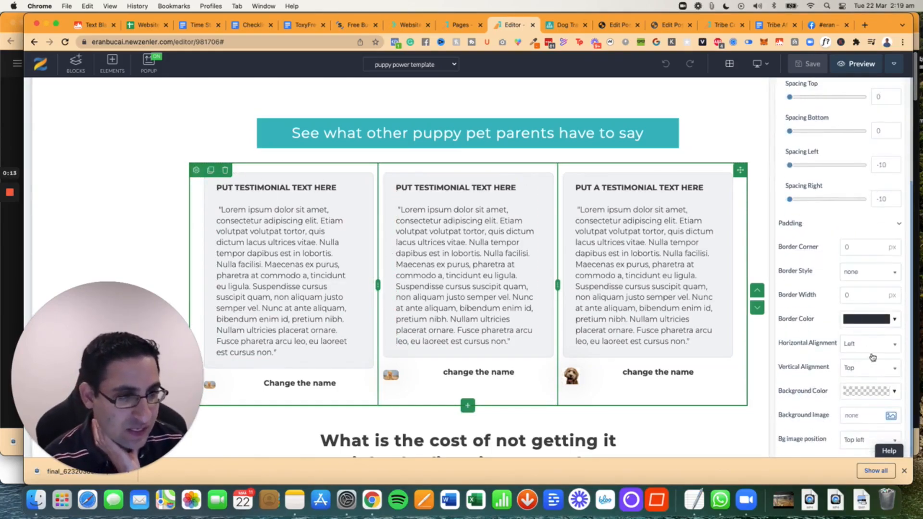
click(870, 392)
click(791, 341)
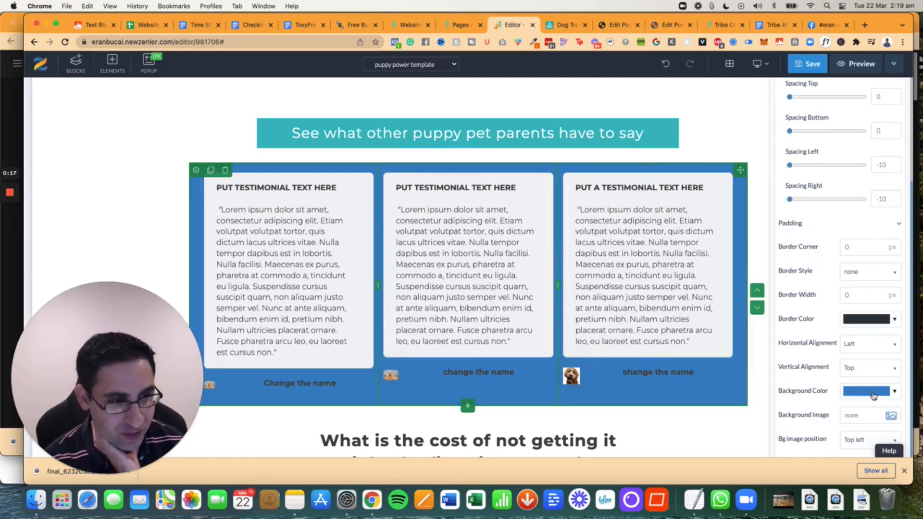
click(873, 395)
click(762, 373)
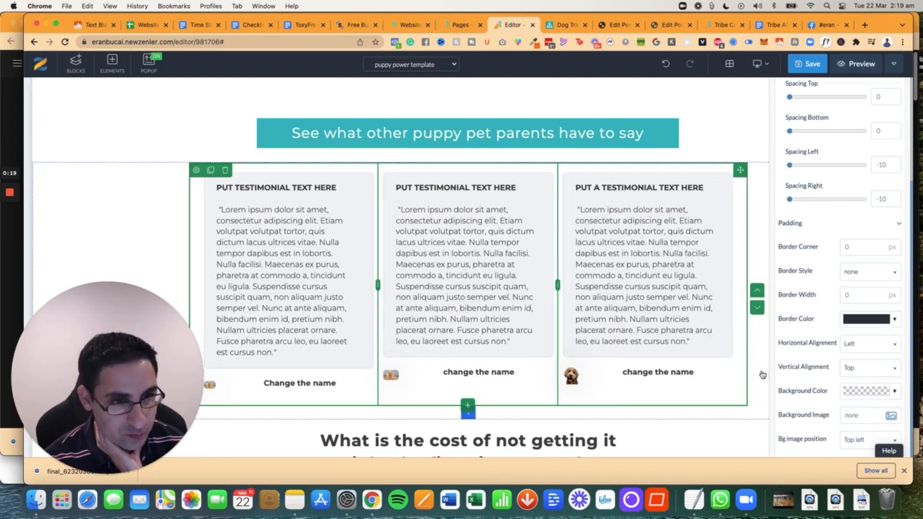
- Examine the spacing and padding settings of the middle testimonial box
click(387, 179)
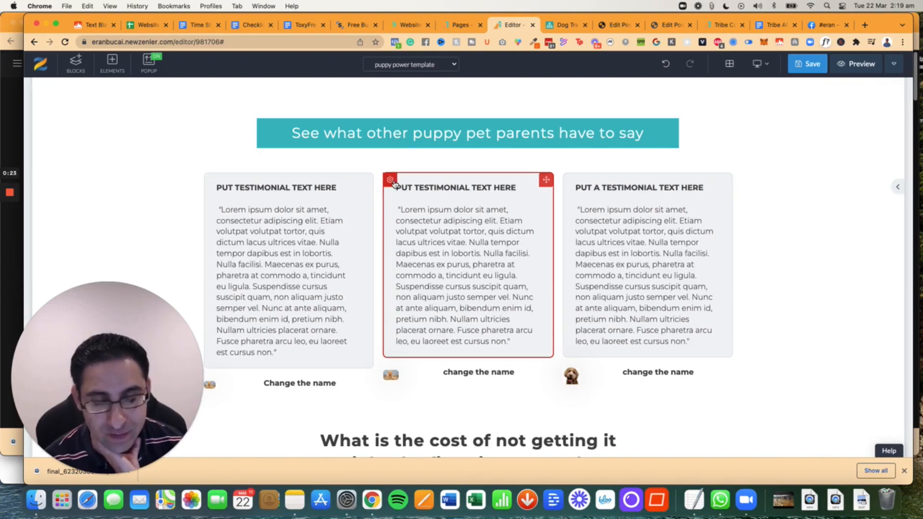
click(392, 181)
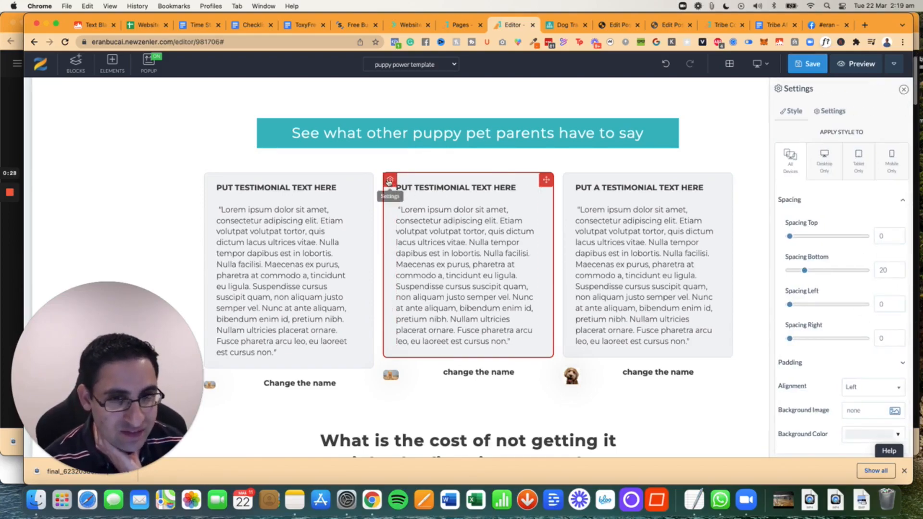
click(824, 364)
scroll(822, 368, down, 3)
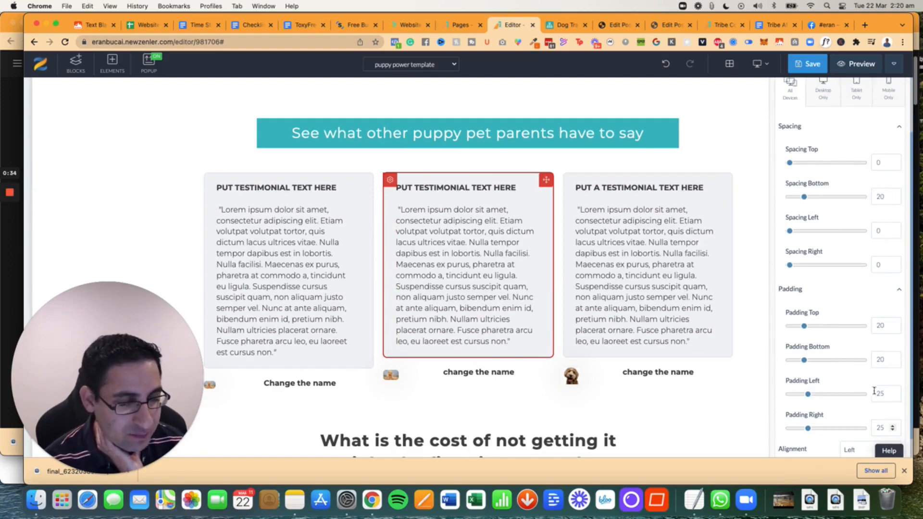
scroll(852, 370, down, 2)
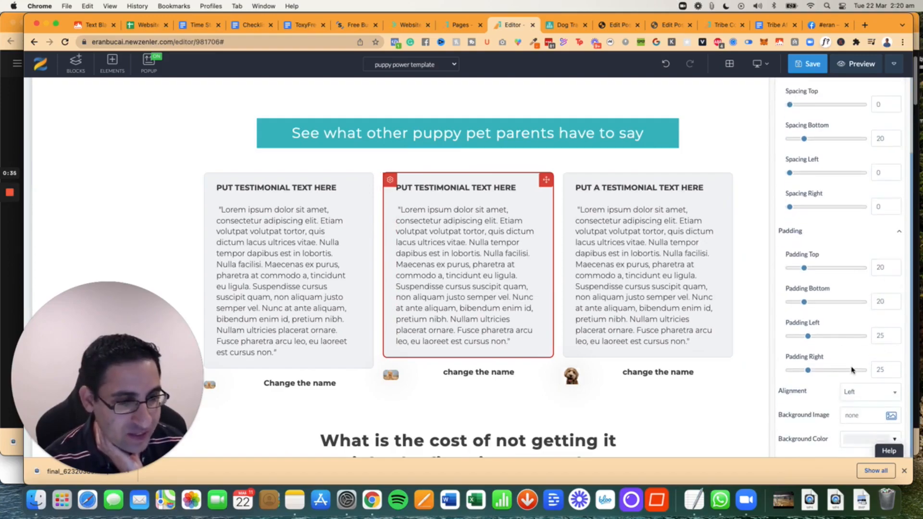
- Try to change the background color of the middle testimonial box to green
click(860, 439)
click(772, 390)
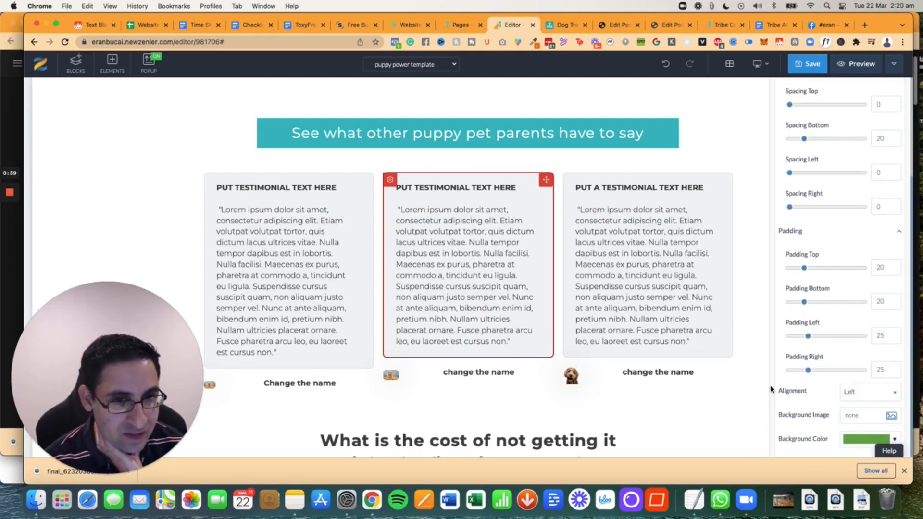
click(390, 179)
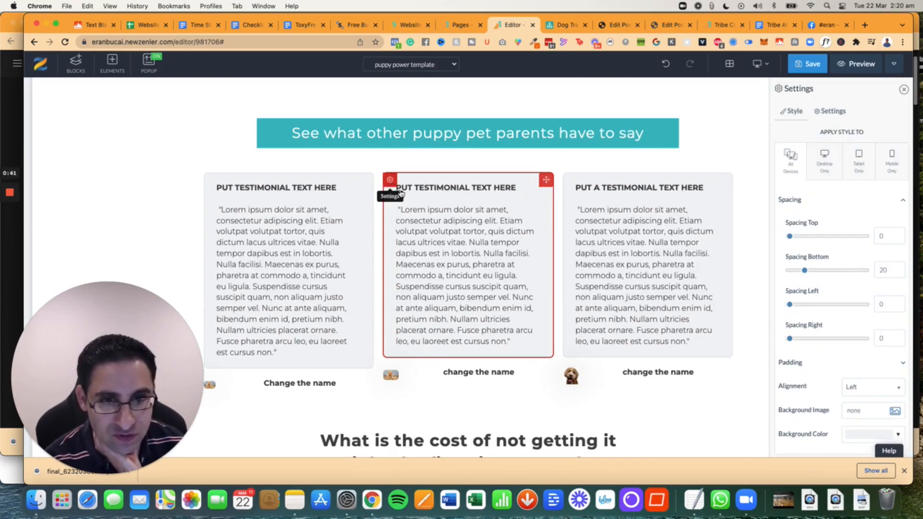
click(859, 438)
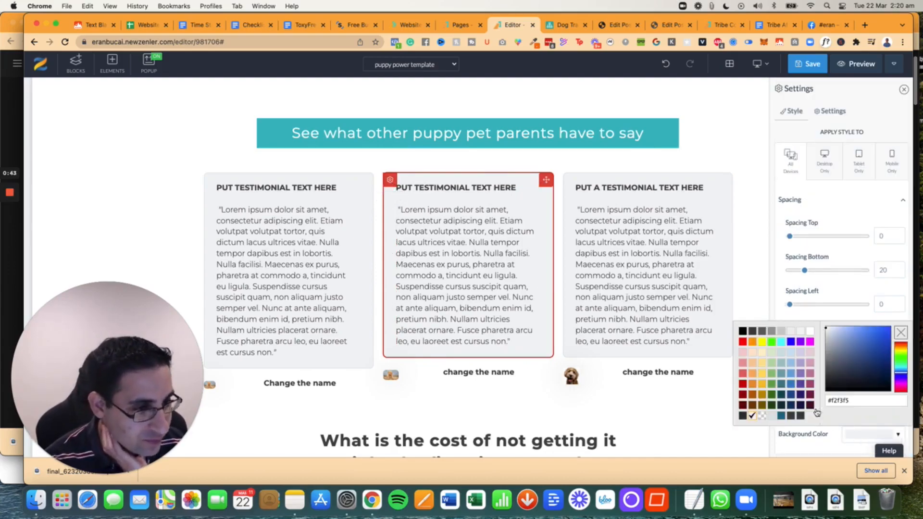
click(773, 388)
click(859, 429)
click(782, 384)
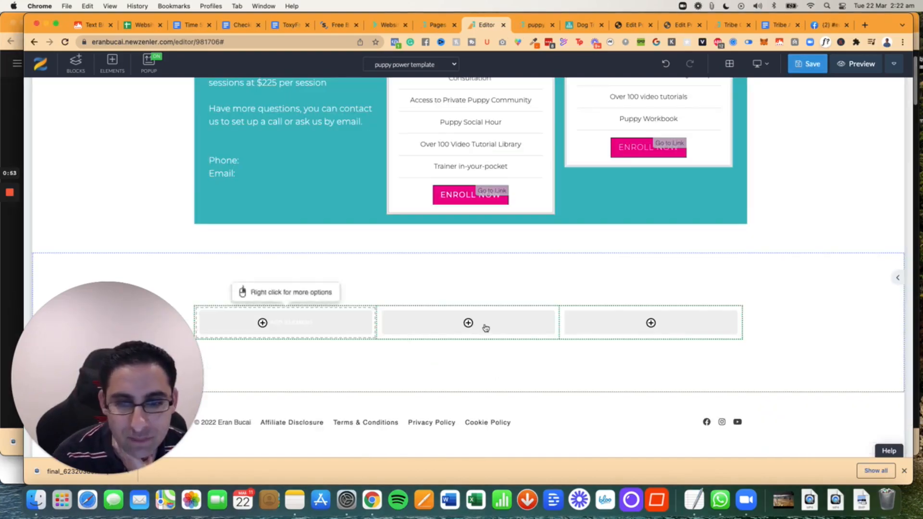
- Add a Heading 2 with a text element beneath it in the middle column of the empty three-column row
click(471, 324)
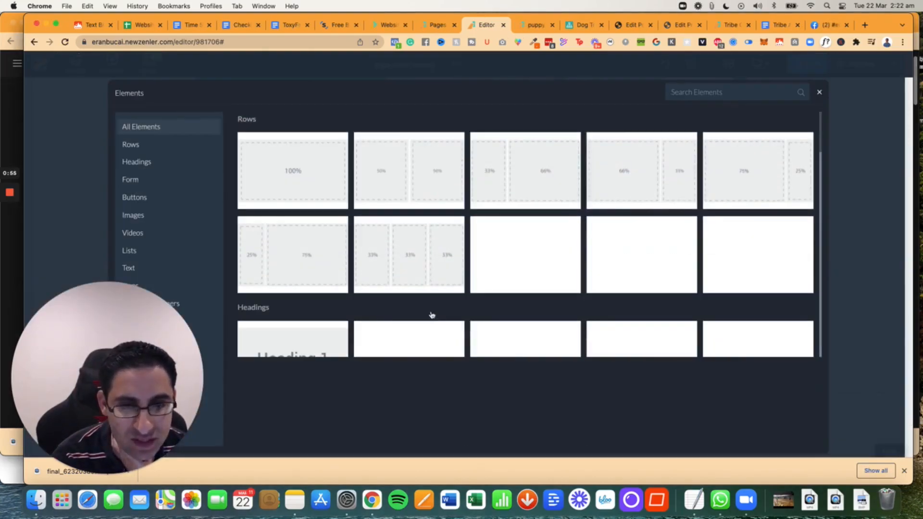
click(136, 162)
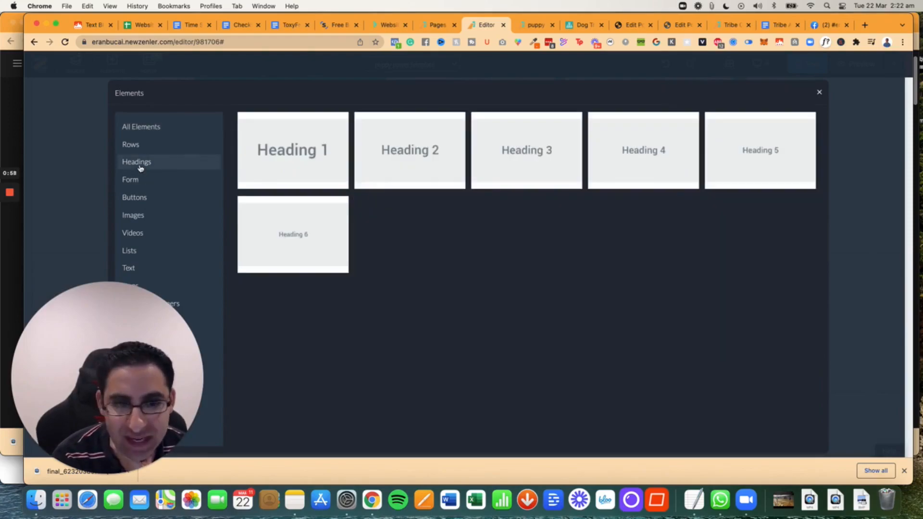
click(410, 176)
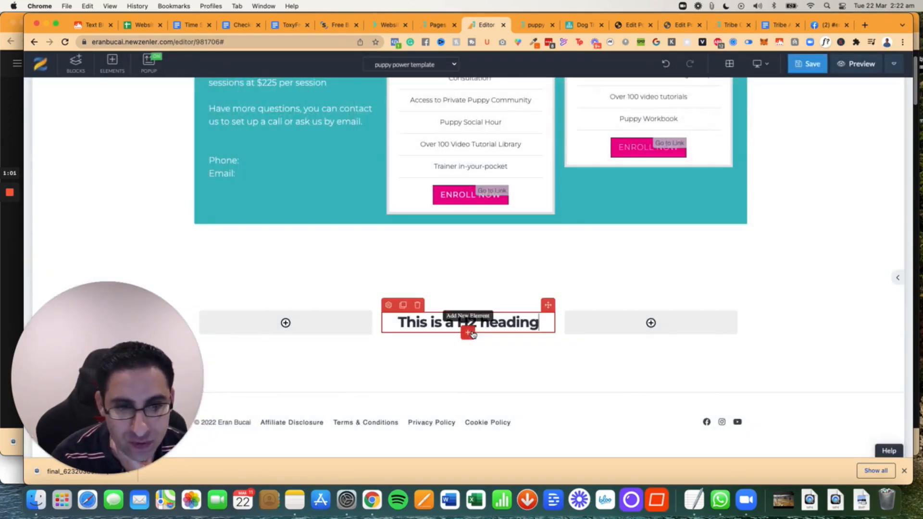
click(470, 335)
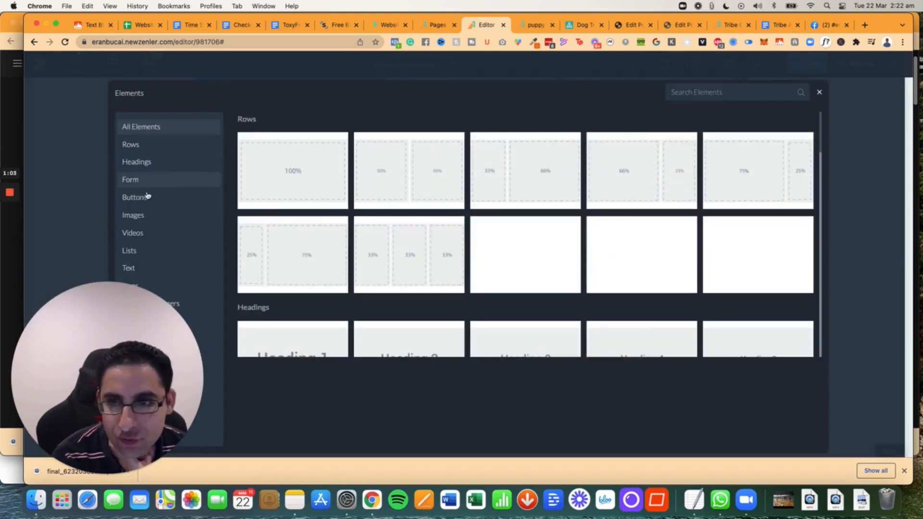
click(137, 268)
click(319, 173)
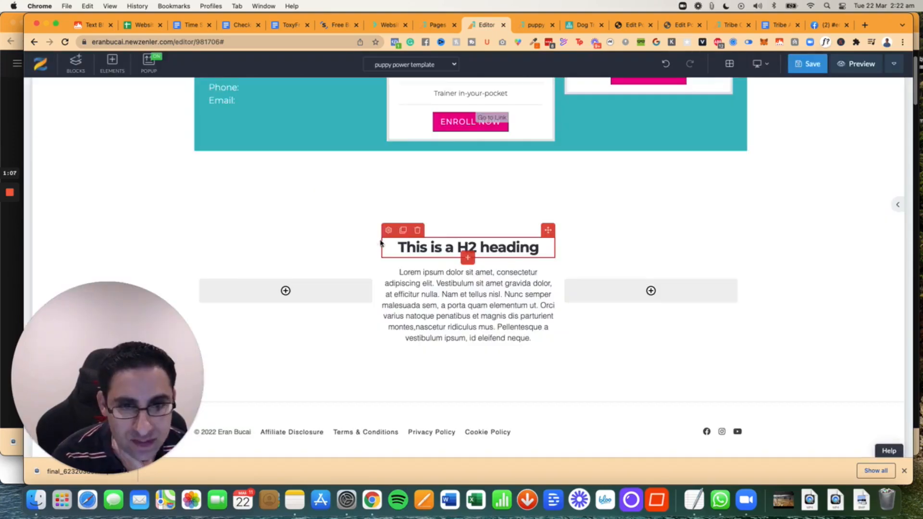
- Set the top, bottom, left and right padding of the new text block to 10 each
click(388, 272)
click(389, 261)
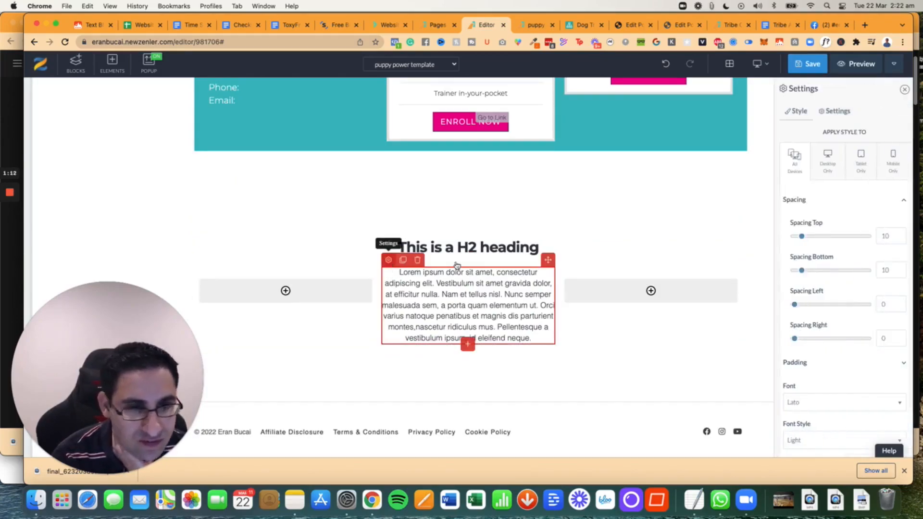
click(828, 370)
scroll(841, 337, down, 4)
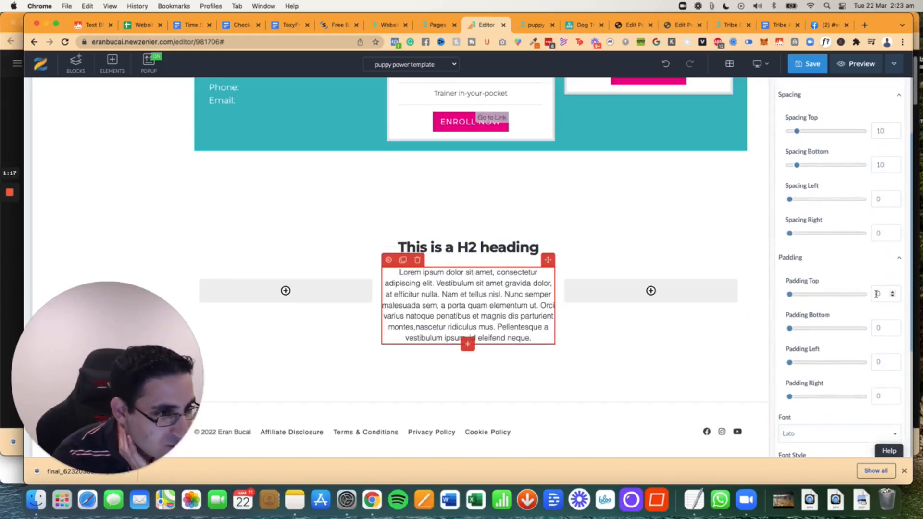
click(876, 294)
text(1)
click(875, 329)
text(1)
click(876, 363)
text(1)
click(876, 397)
text(1)
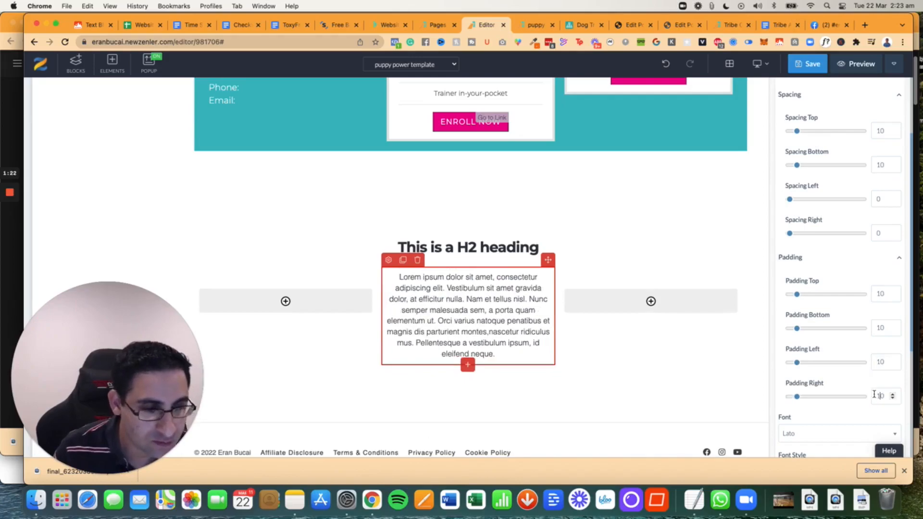
text(2)
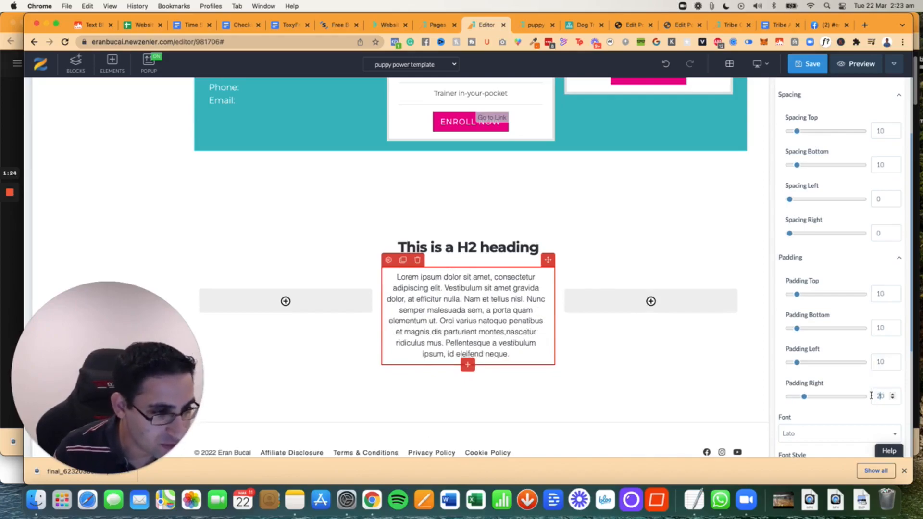
- Increase the text block's padding to 20 at top and bottom and 30 at left and right
drag(880, 362, 872, 364)
text(3)
drag(880, 328, 873, 328)
text(2)
drag(880, 294, 875, 294)
text(2)
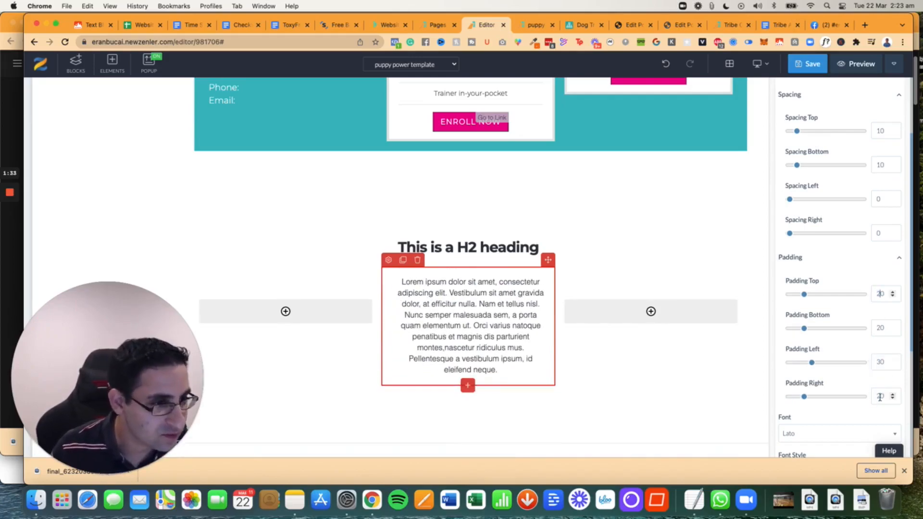
drag(880, 396, 873, 396)
text(3)
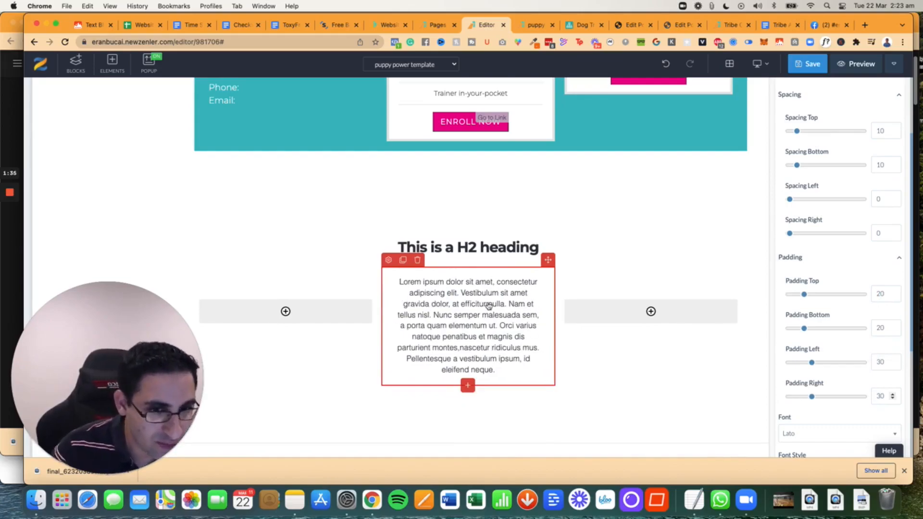
- Set the background color of the text block below the H2 heading to green (#6aa84f)
click(389, 261)
scroll(844, 336, down, 5)
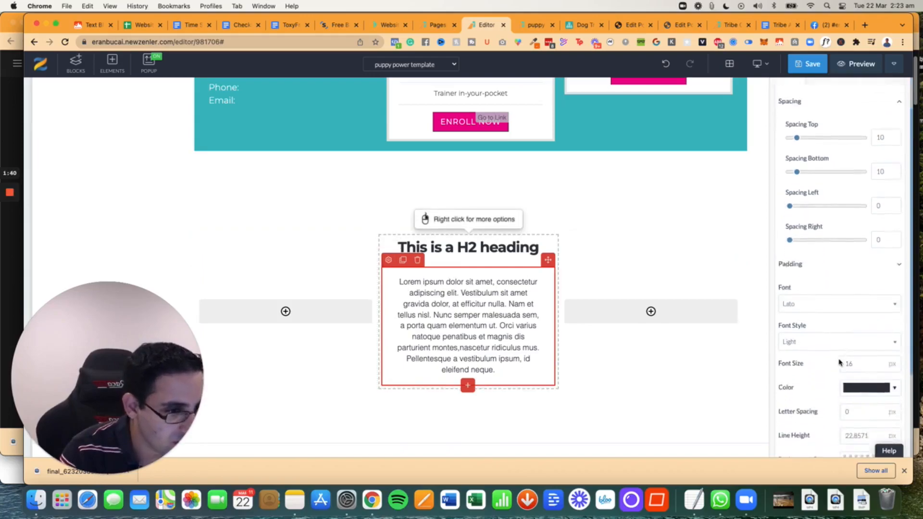
click(866, 412)
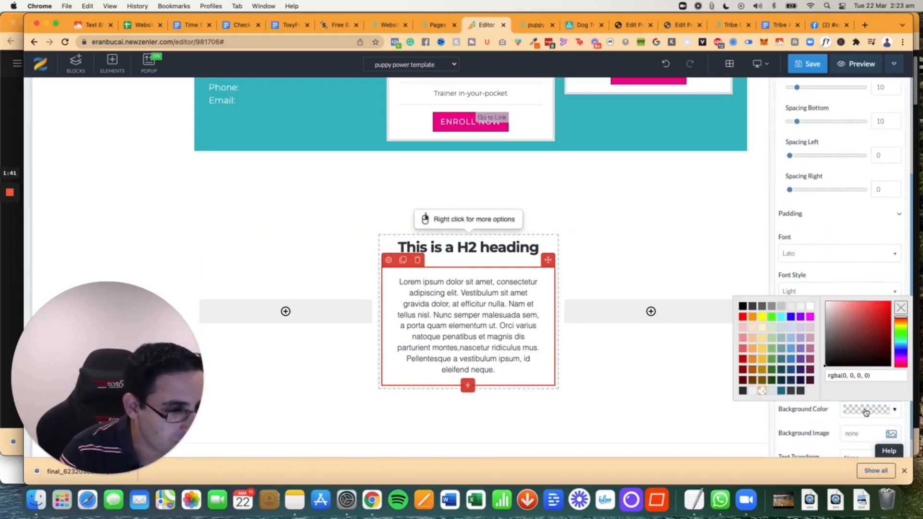
click(771, 359)
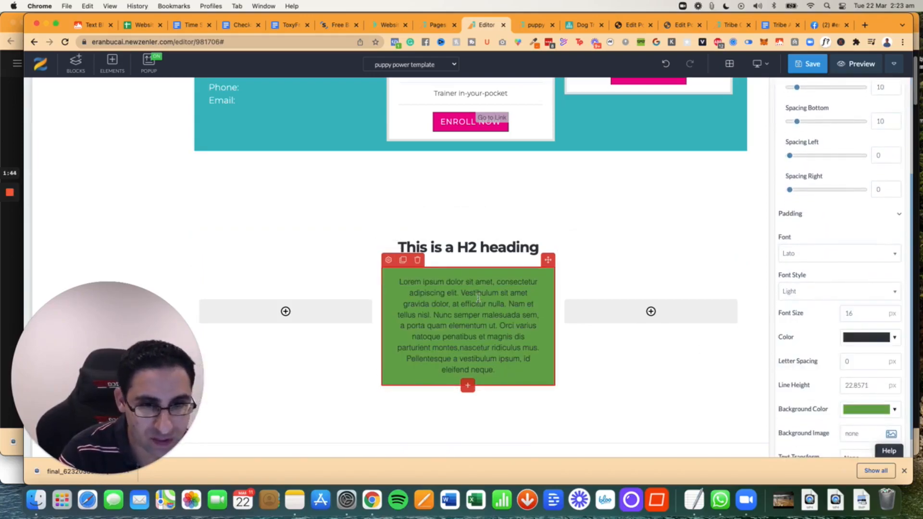
- Change the text block's background color to a pale light green from the color palette
click(388, 259)
scroll(828, 360, down, 5)
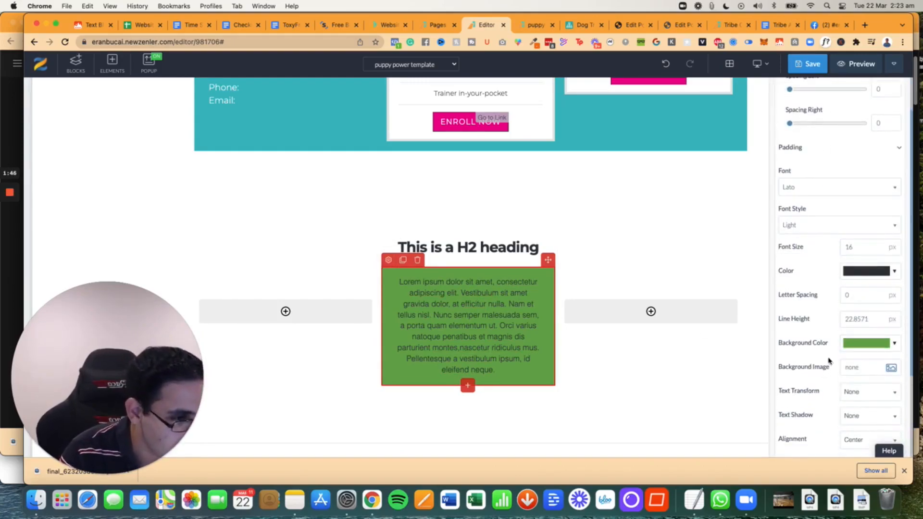
click(858, 343)
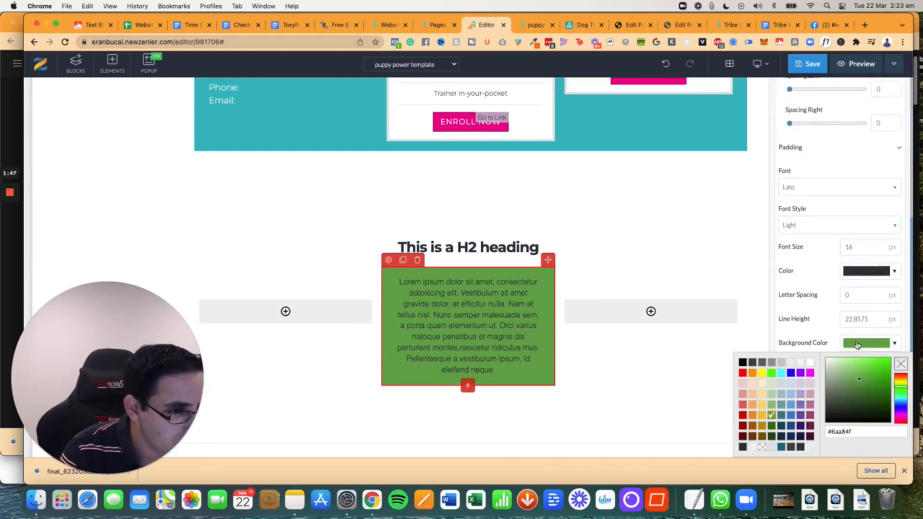
click(771, 385)
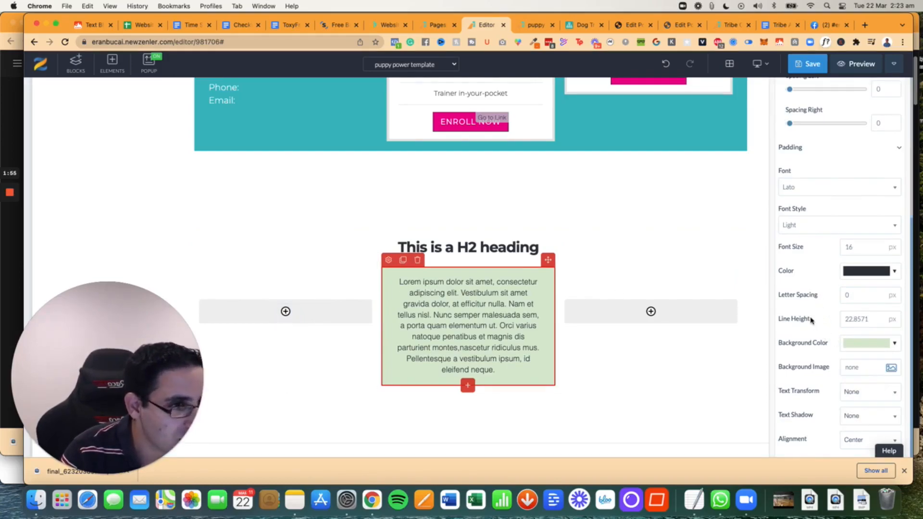
- Set the green text block's left spacing to 10 and its right spacing to 11
scroll(811, 320, up, 5)
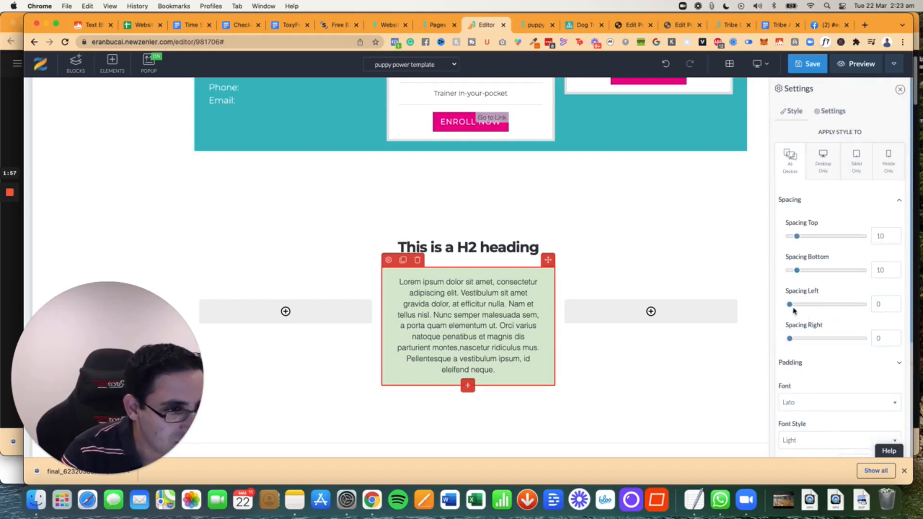
drag(792, 306, 797, 307)
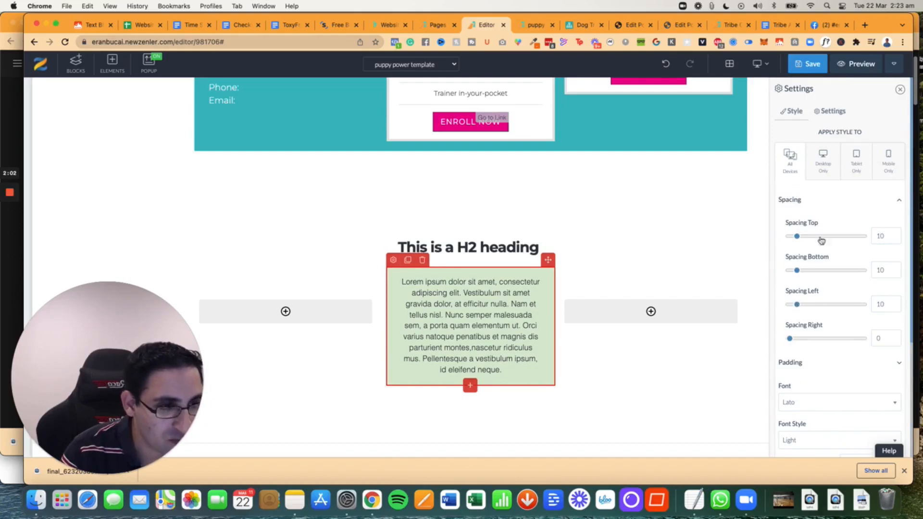
click(802, 367)
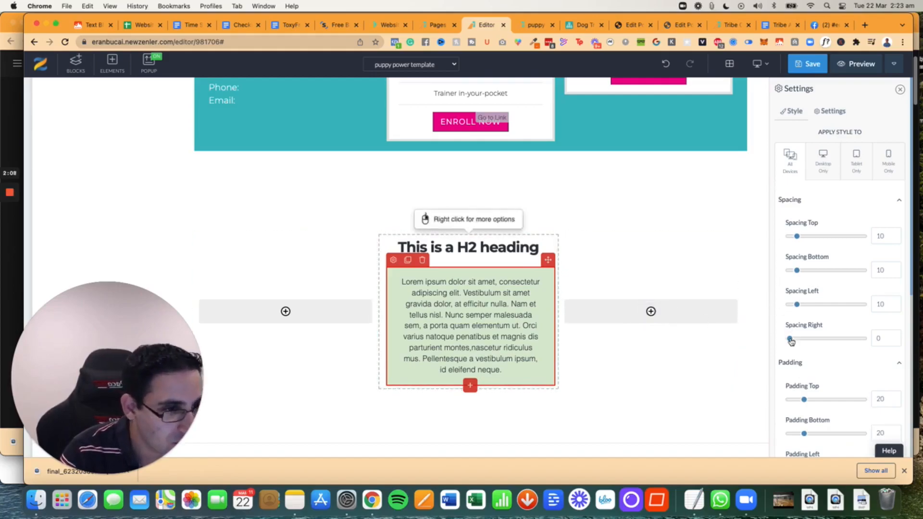
drag(791, 341, 798, 340)
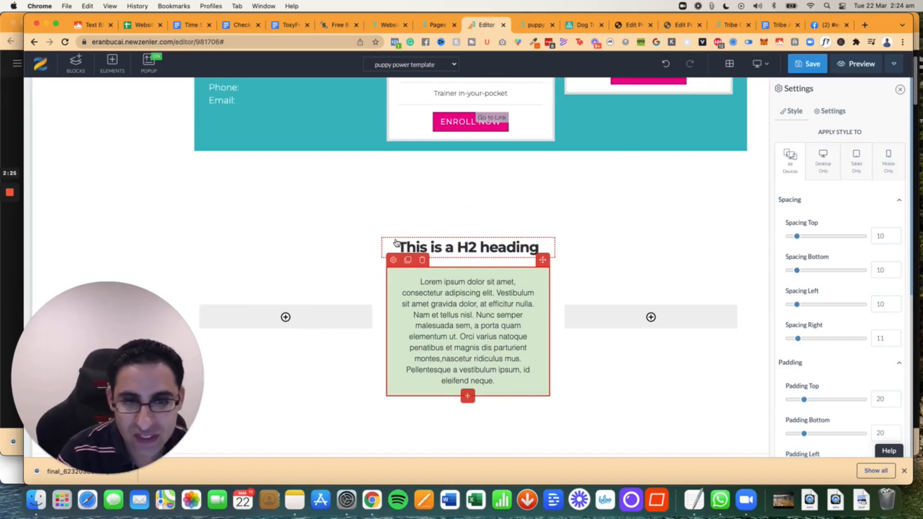
- Insert the line "TITLE OF THIS SECTION" above the lorem ipsum text in the green block
double_click(422, 284)
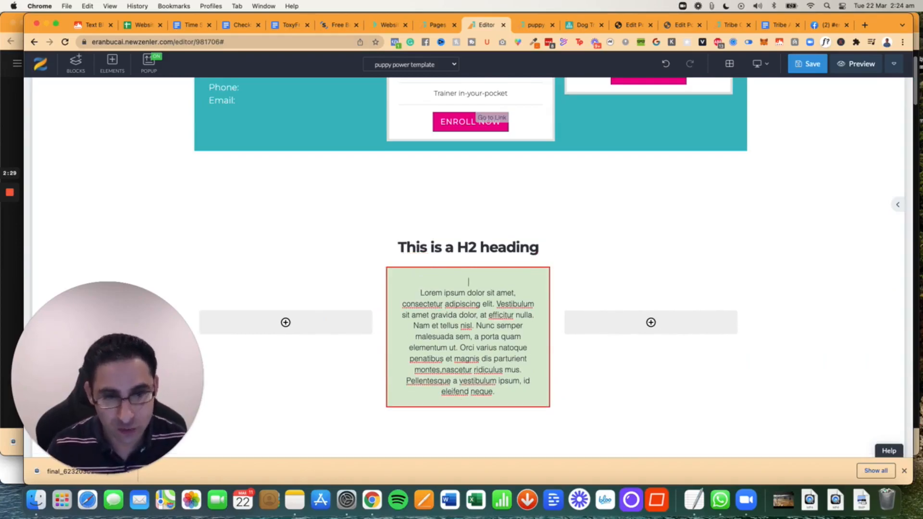
text(TITLE OF THIS SECTION)
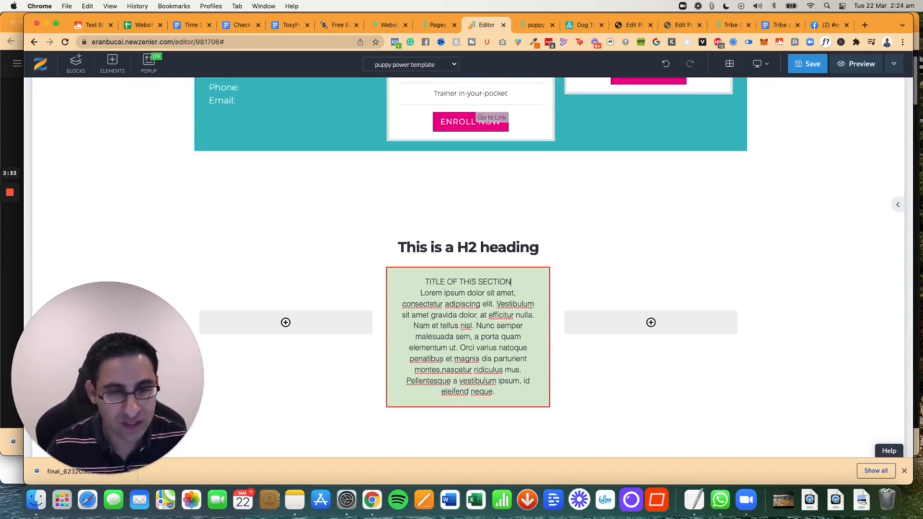
- Make the title "TITLE OF THIS SECTION" bold and enlarge its font to a size that fits on one line
key(super+shift+Left)
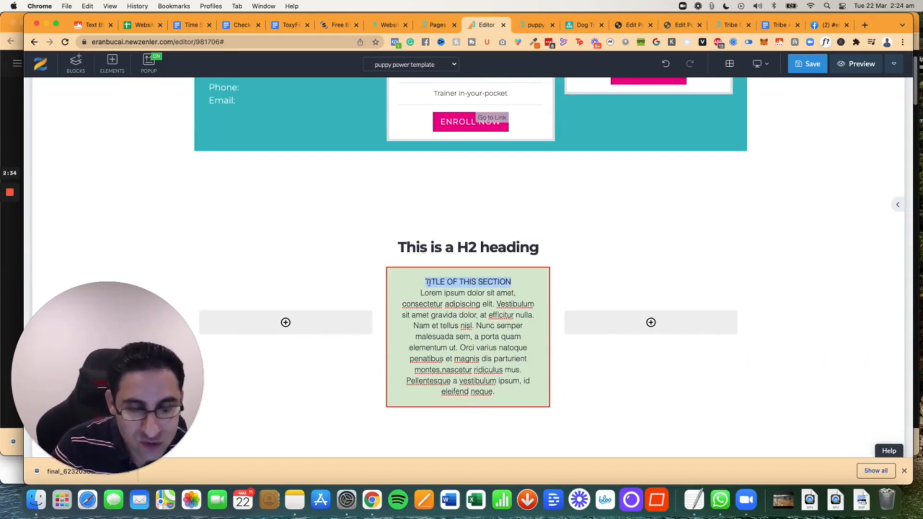
click(460, 287)
drag(425, 282, 514, 283)
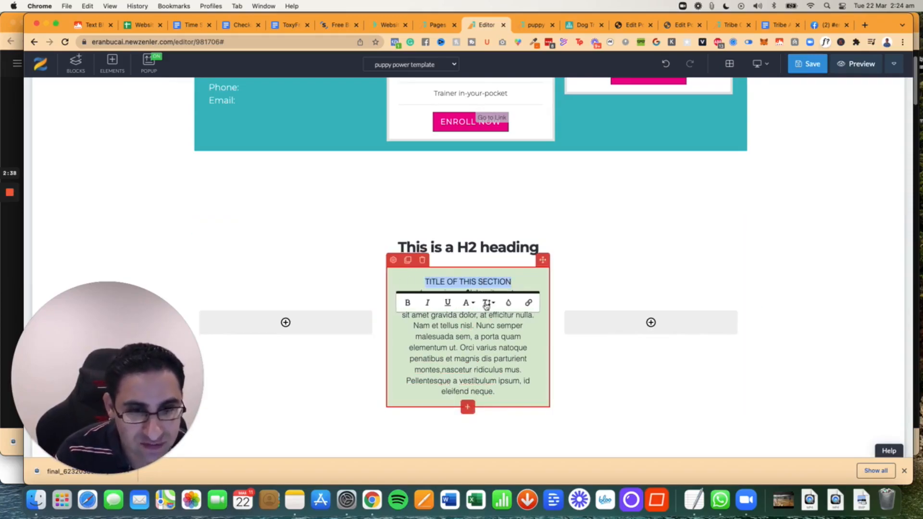
click(487, 303)
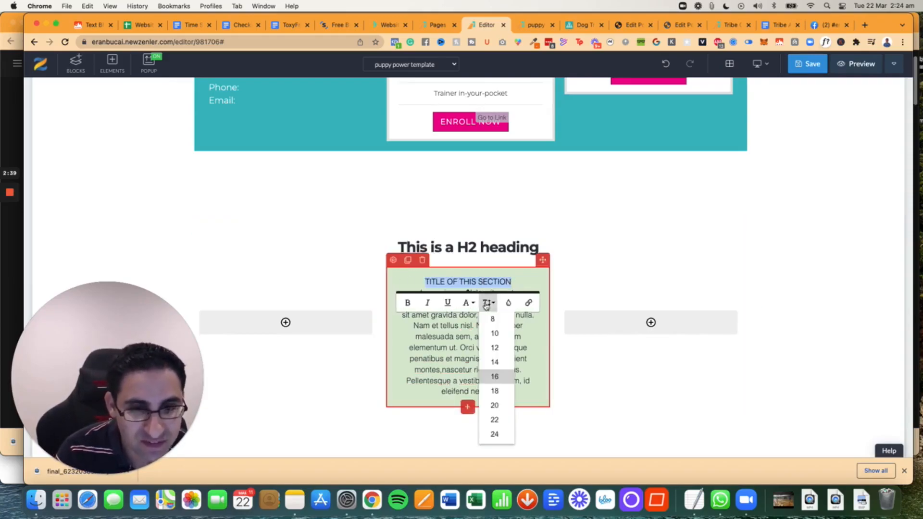
click(495, 405)
click(488, 304)
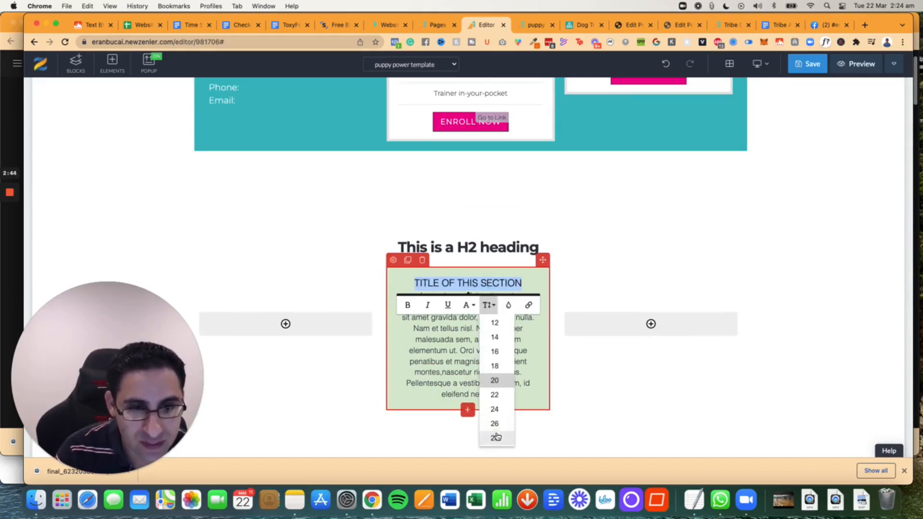
click(495, 435)
click(409, 333)
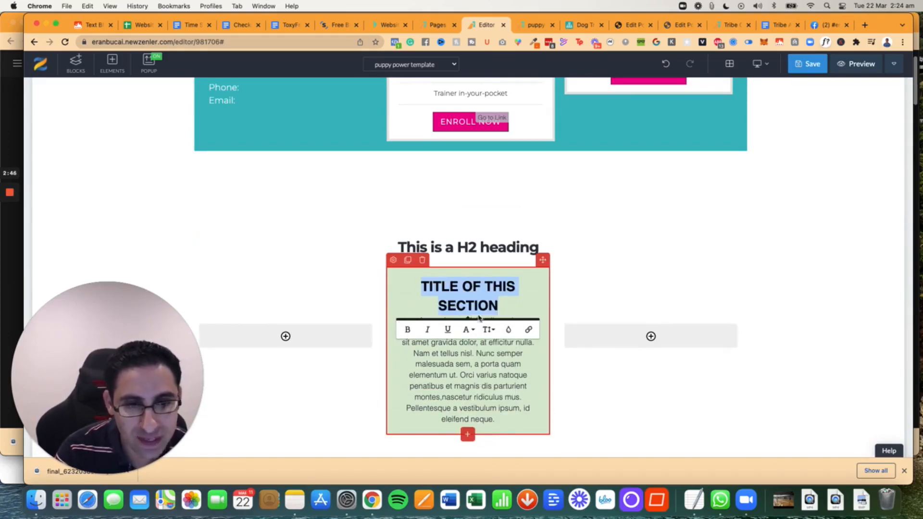
click(488, 330)
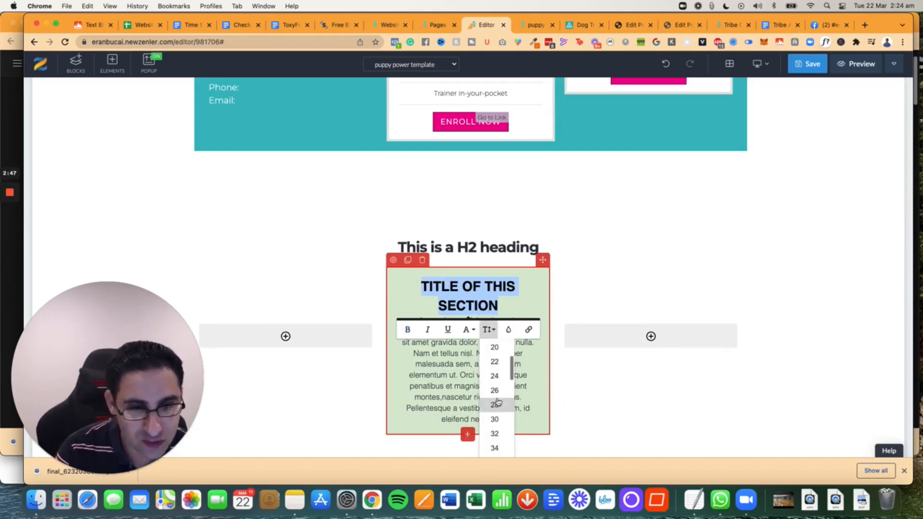
click(495, 376)
click(488, 324)
click(496, 391)
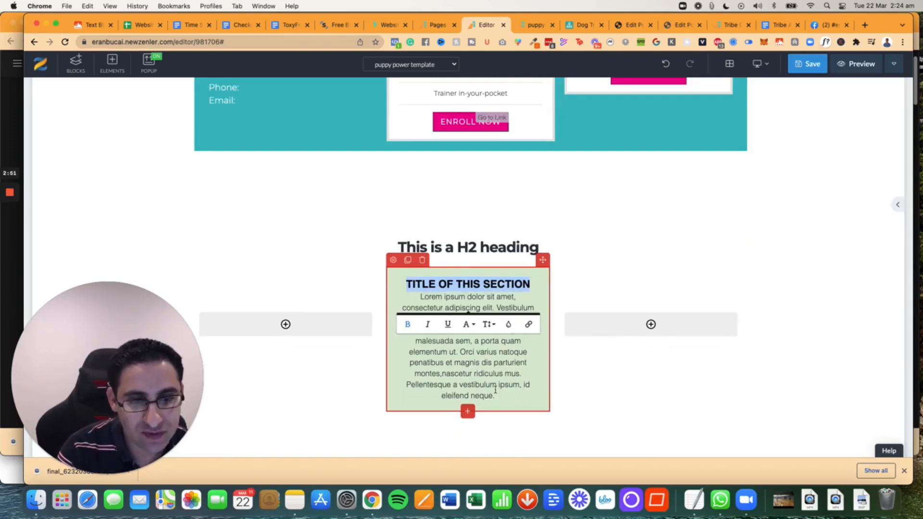
click(362, 286)
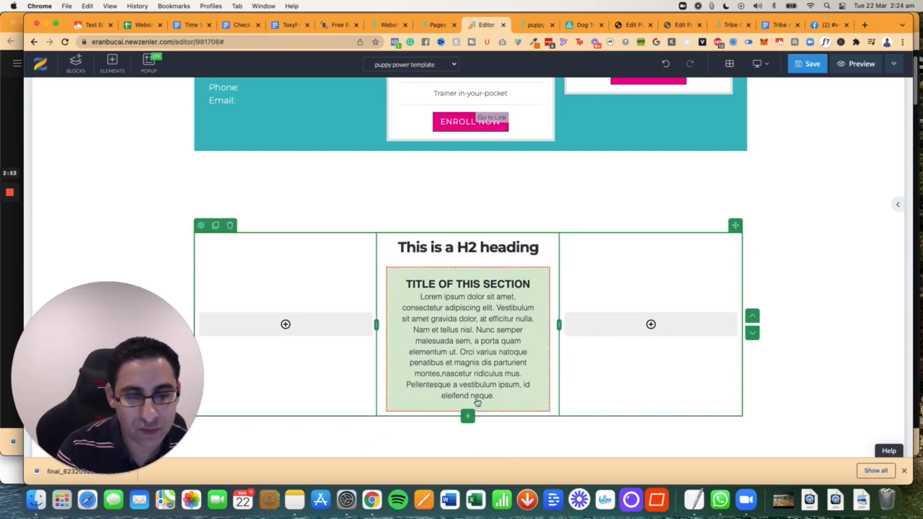
- Add one empty line below the lorem ipsum text in the green block
click(500, 397)
key(Return)
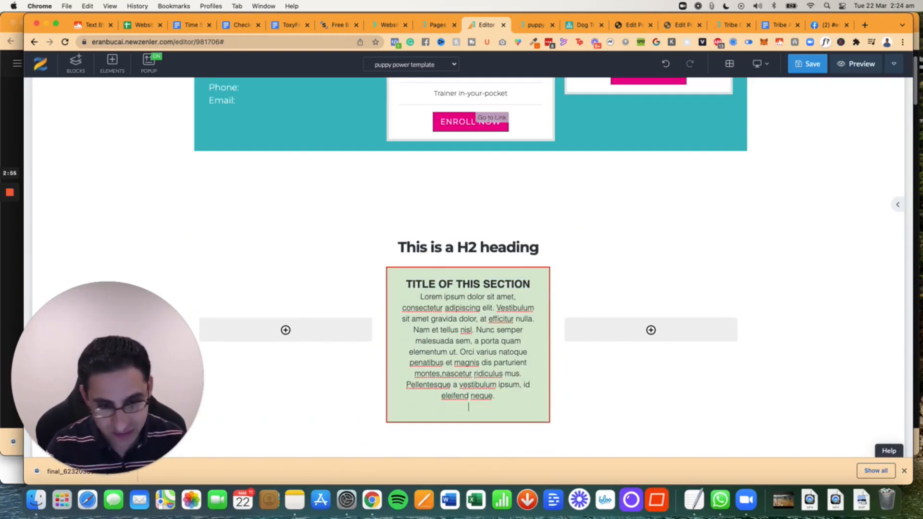
key(Return)
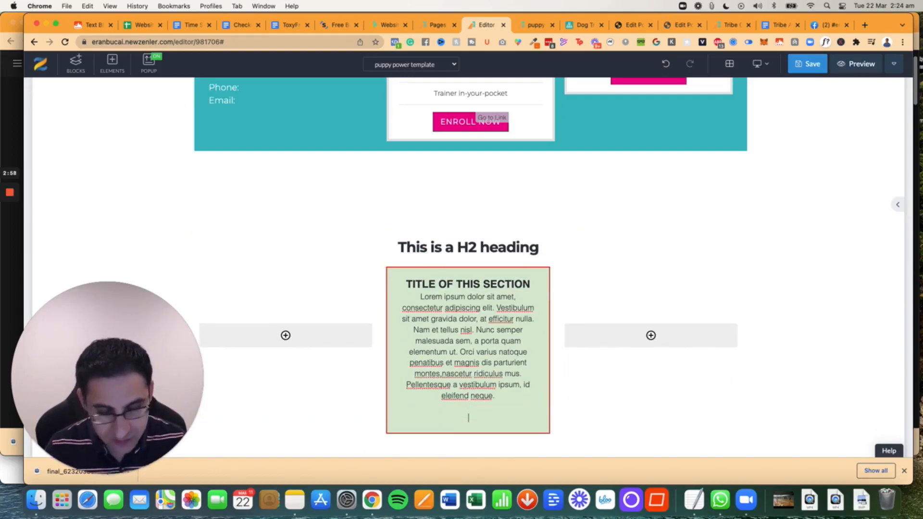
key(BackSpace)
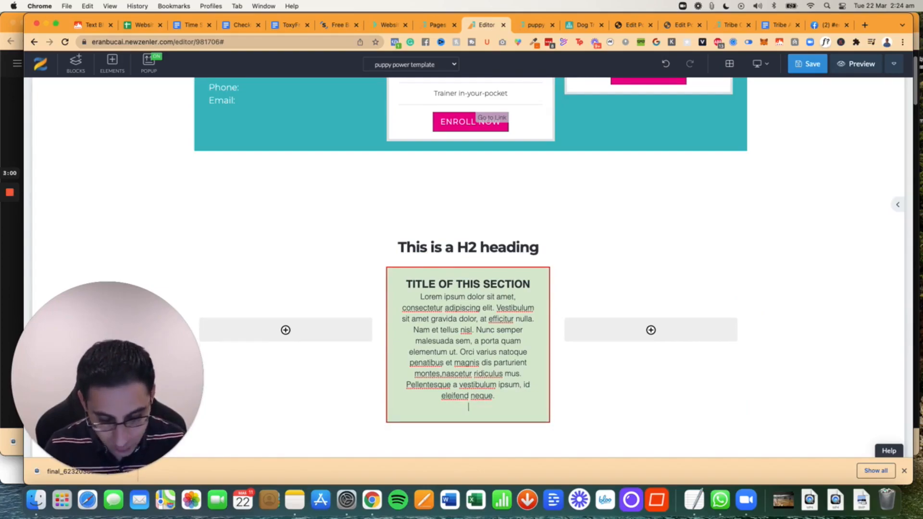
- Try a plain bullet character, found by searching the symbols for "bullet", on the empty line and remove it
key(ctrl+super+space)
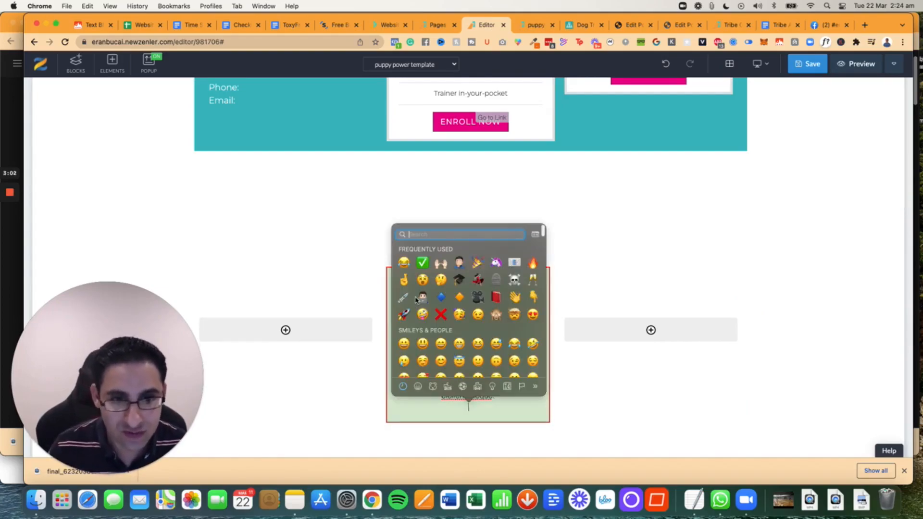
text(bullet)
click(441, 251)
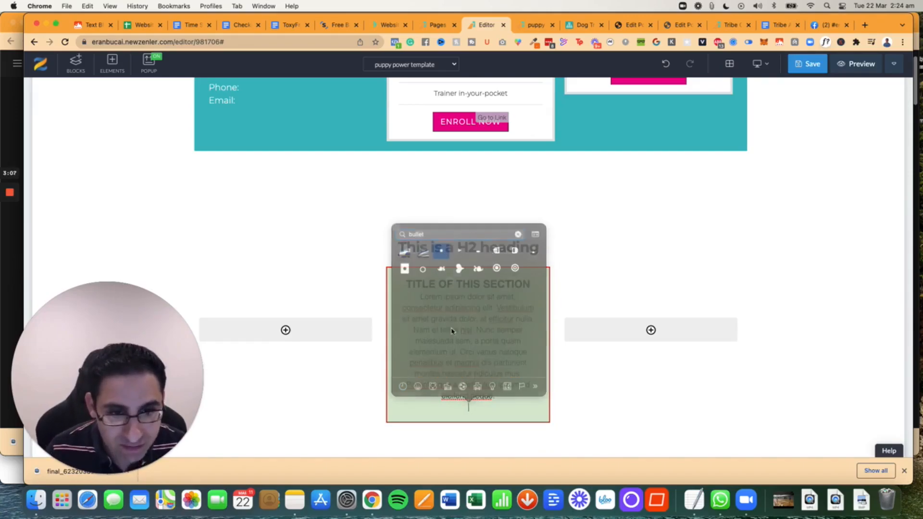
key(BackSpace)
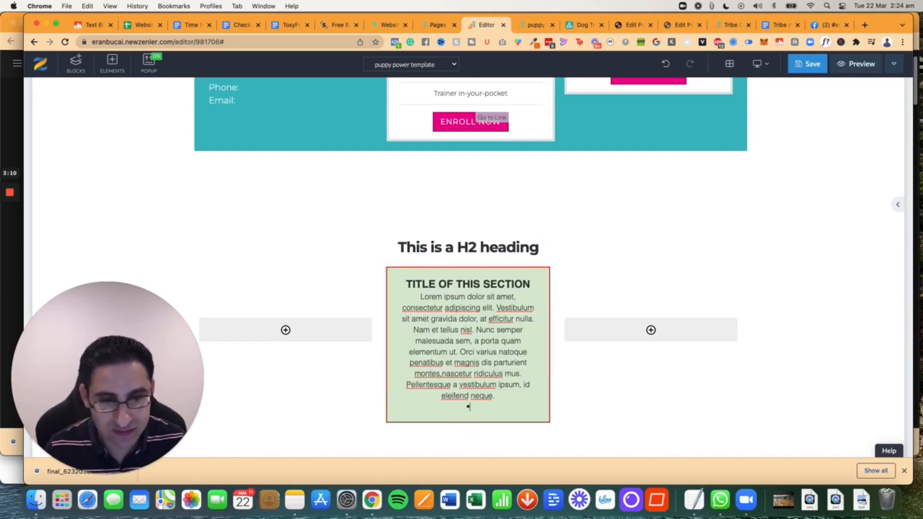
key(ctrl+super+space)
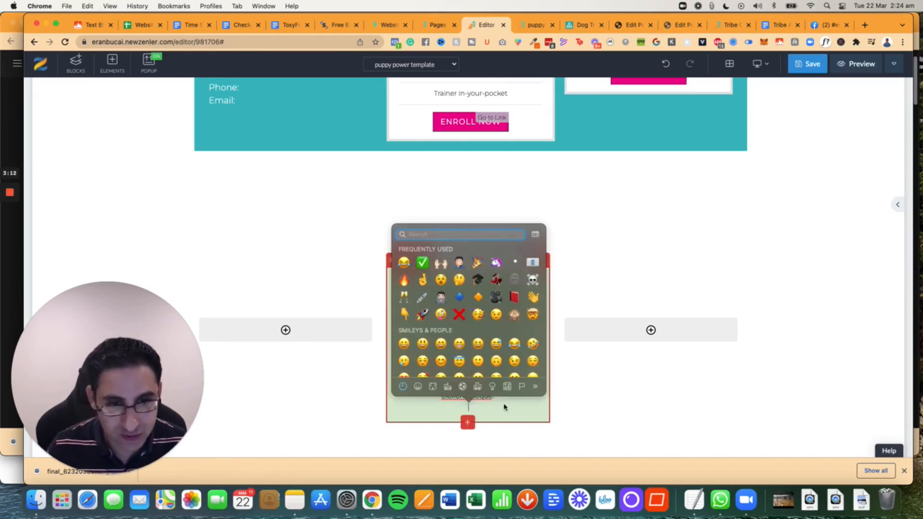
click(469, 410)
right_click(469, 408)
click(466, 409)
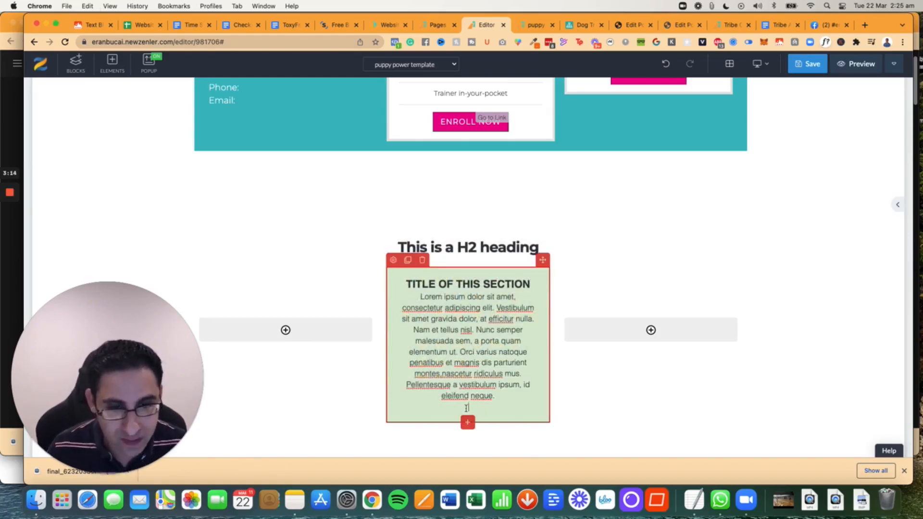
- Insert a green circle emoji, found by searching "green", on the empty line and follow it with the text "Bullet 1"
key(ctrl+super+space)
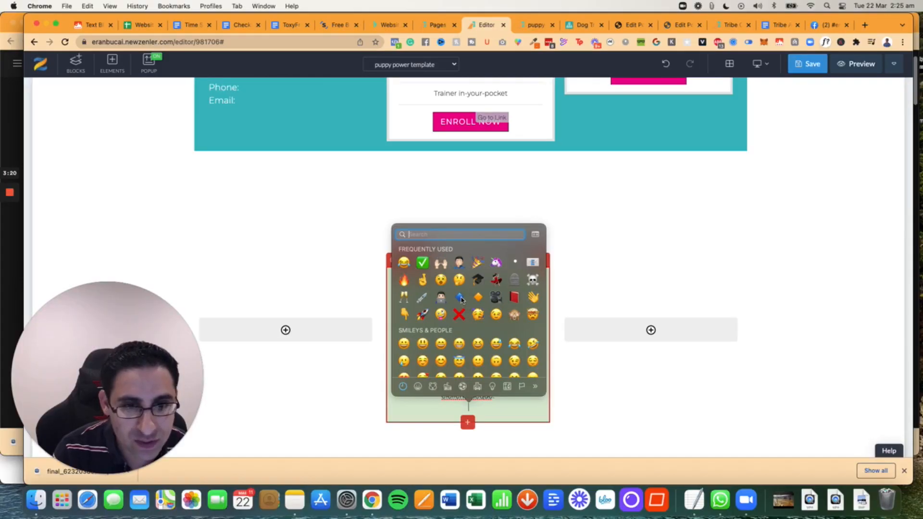
text(d)
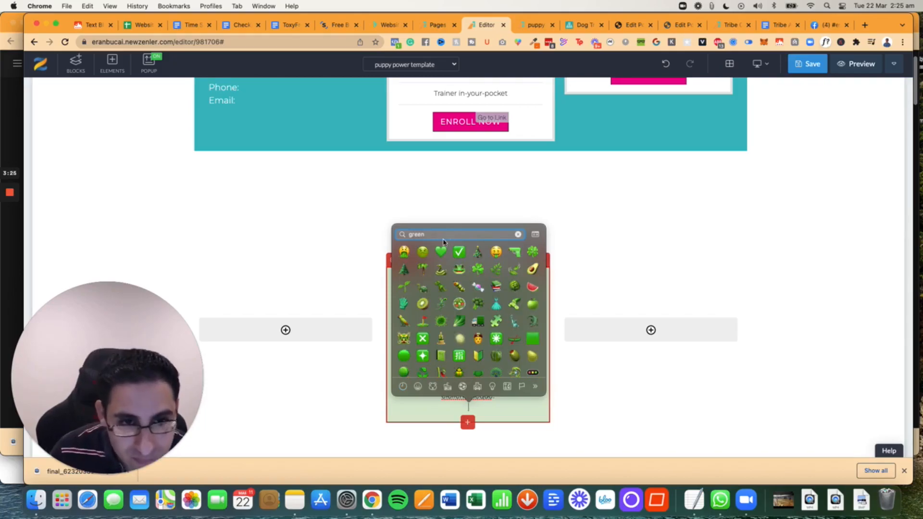
scroll(458, 290, down, 2)
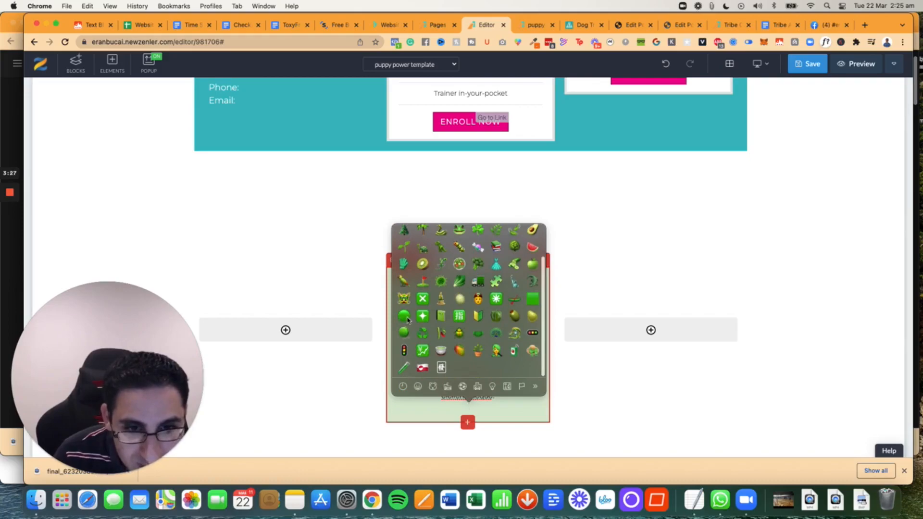
key(Return)
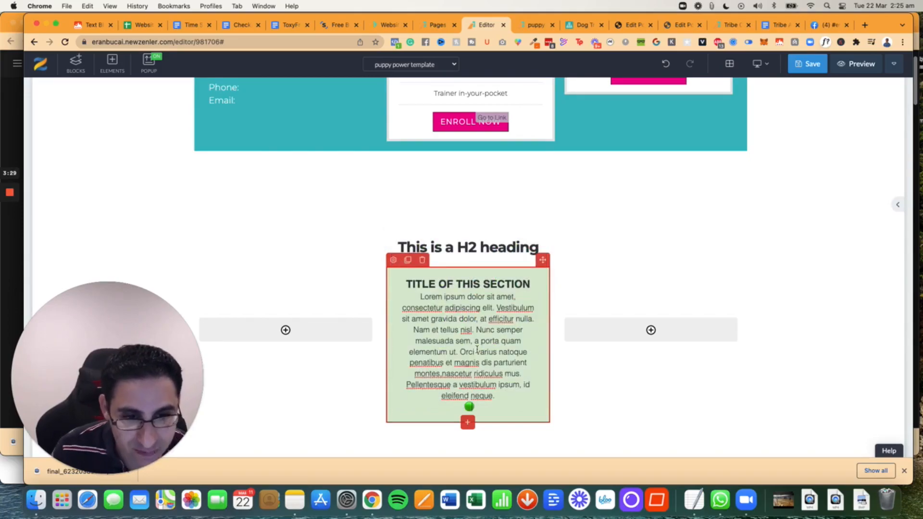
text(Bullet 1)
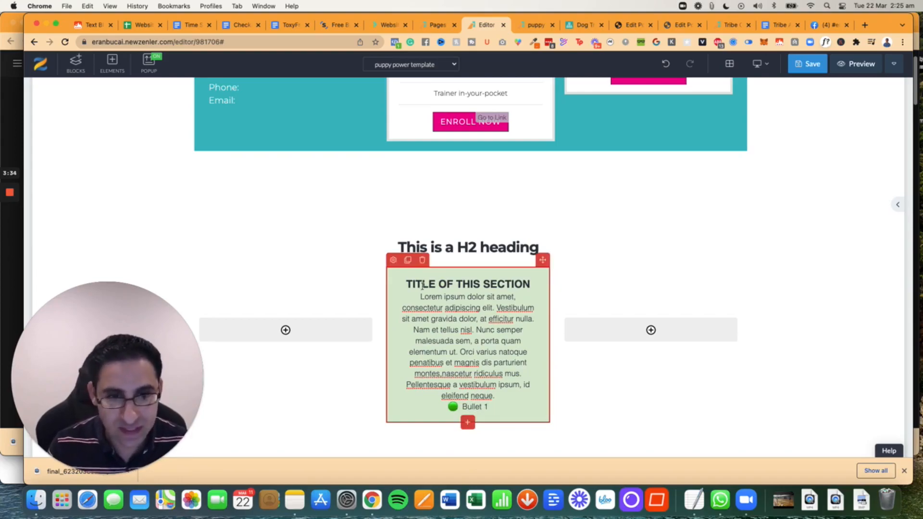
- Set the green text block's alignment to Left
click(392, 260)
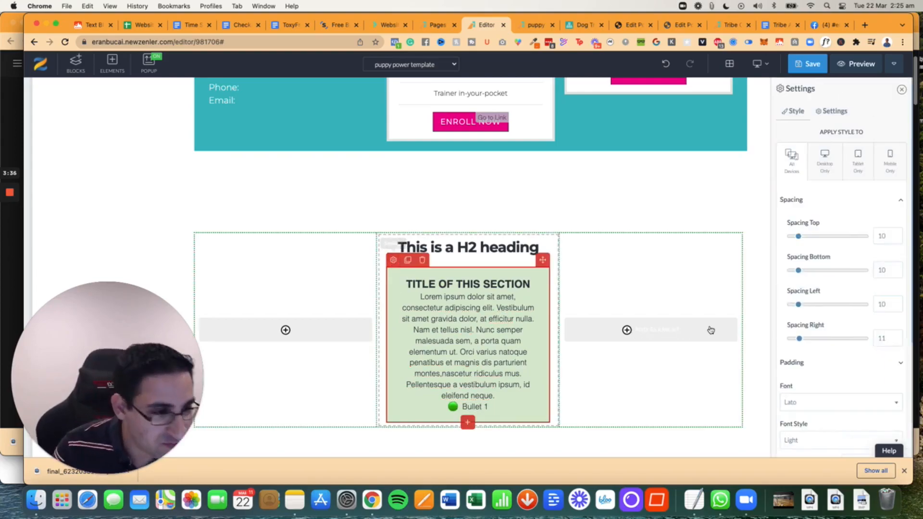
scroll(808, 356, down, 5)
scroll(813, 361, down, 2)
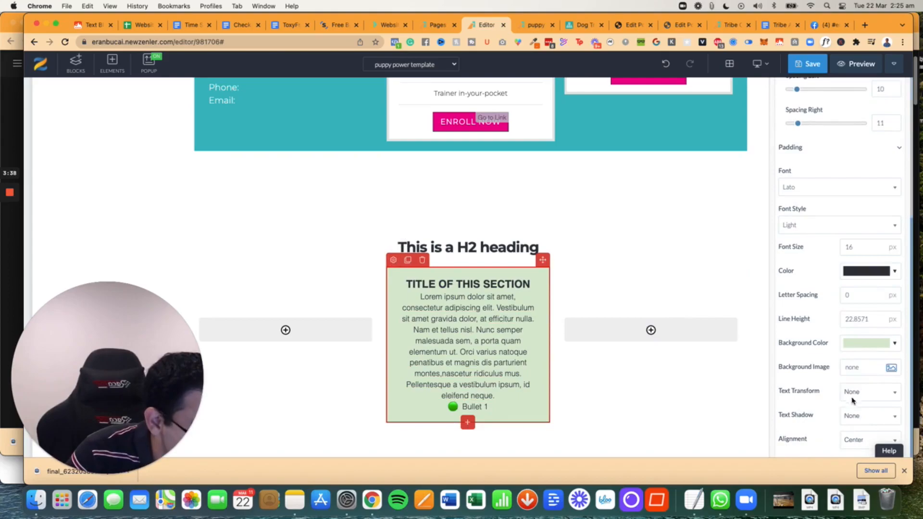
click(861, 441)
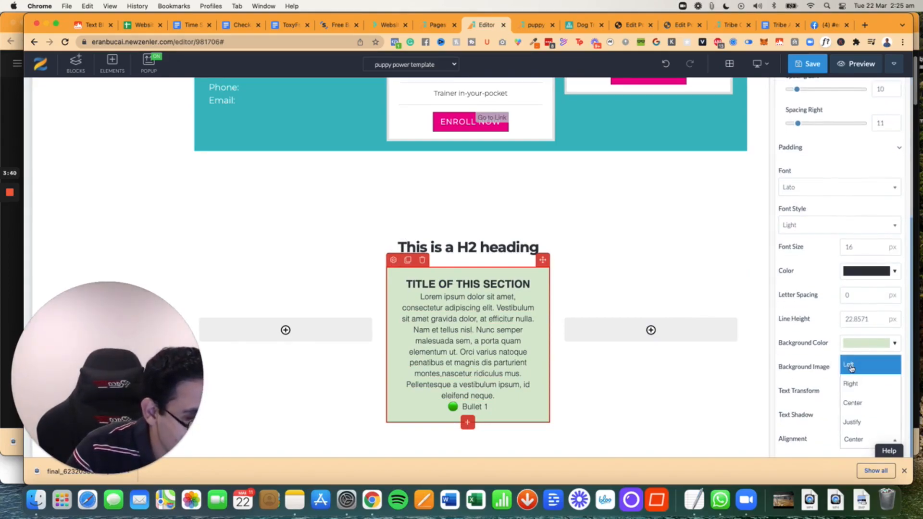
click(852, 364)
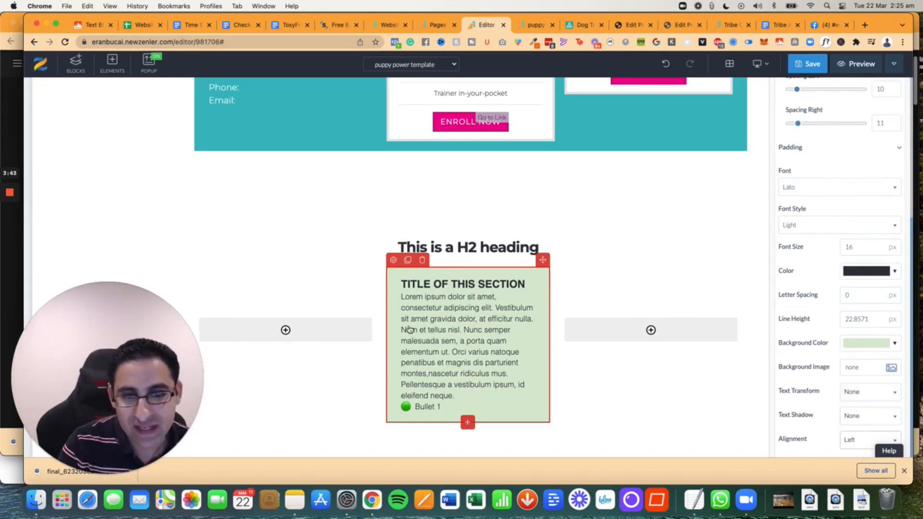
click(393, 260)
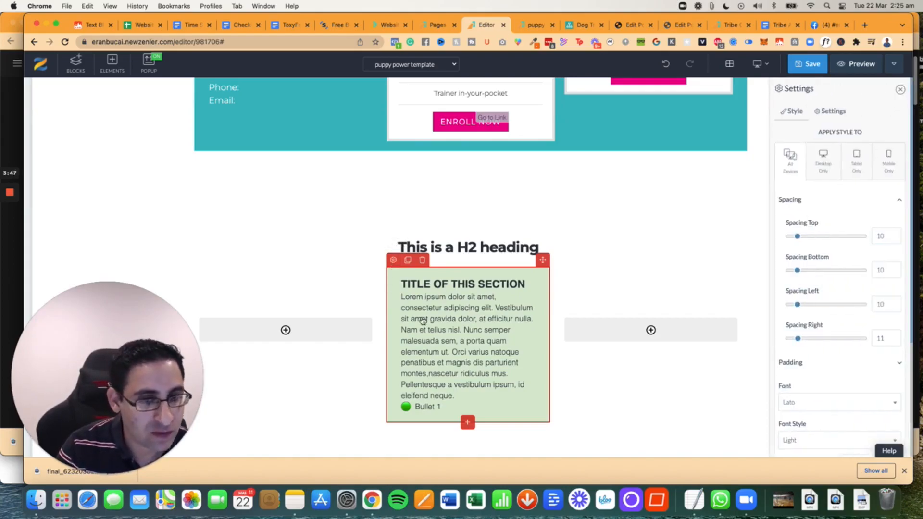
- Add a regular paragraph text element to the empty column right of the green block
click(654, 335)
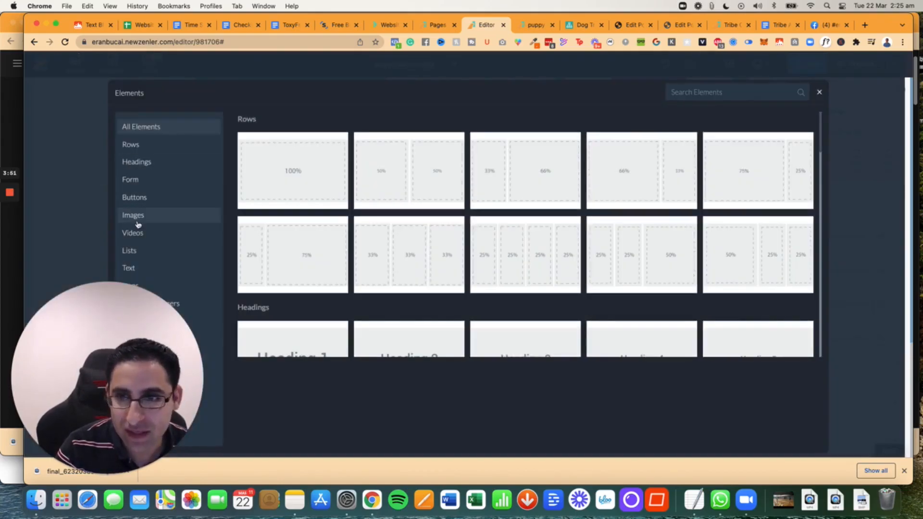
click(147, 267)
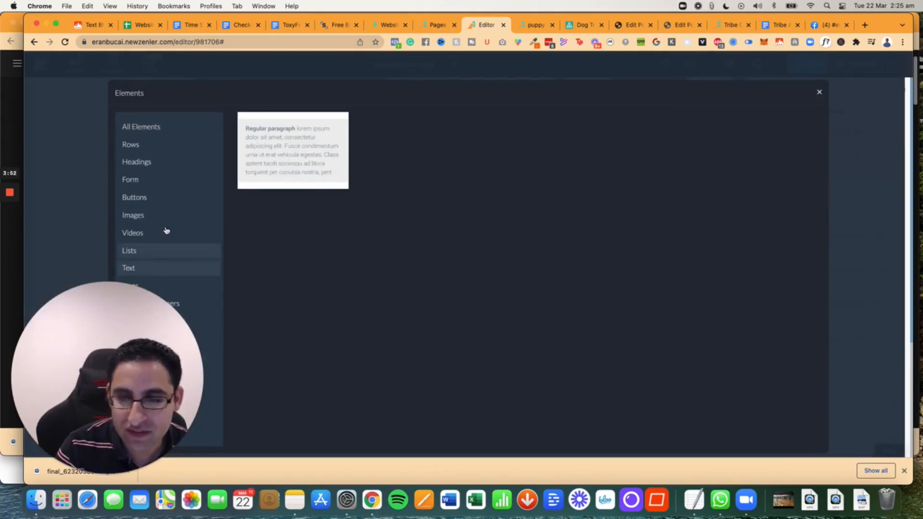
click(279, 183)
- Set the new paragraph's background color to a pale pink from the color palette
click(571, 284)
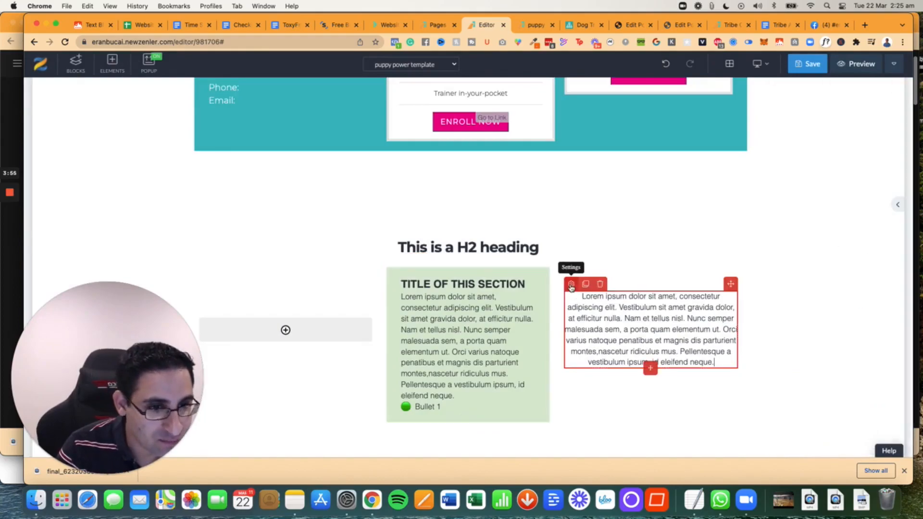
scroll(827, 307, down, 3)
click(866, 343)
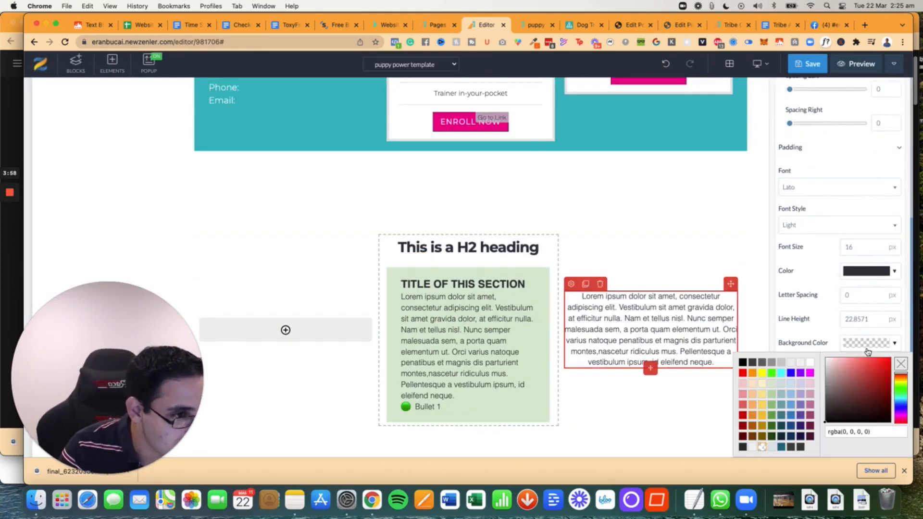
click(810, 385)
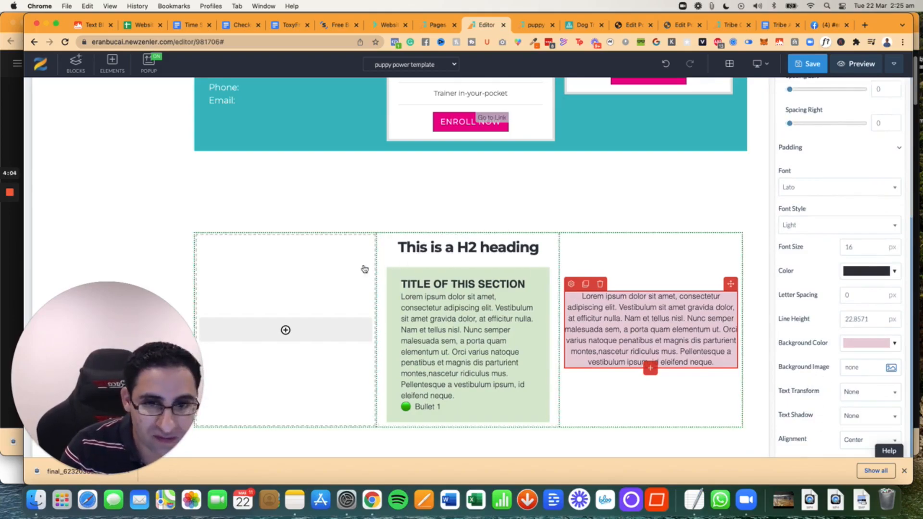
- Set the vertical alignment of the three-column row to Top
click(248, 246)
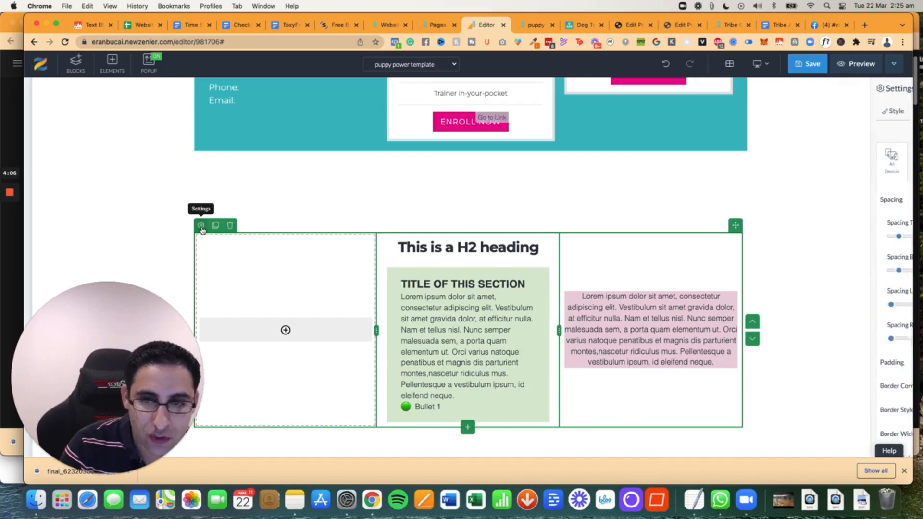
scroll(821, 330, down, 3)
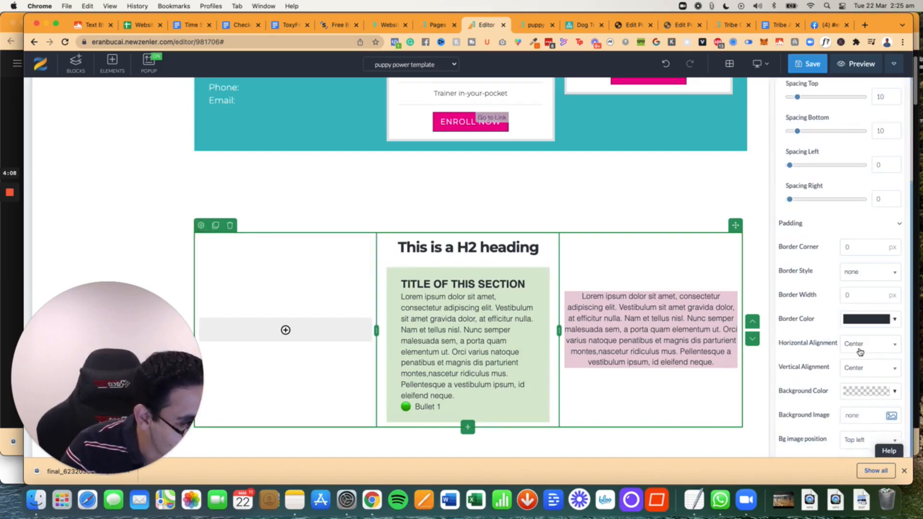
click(860, 345)
click(825, 364)
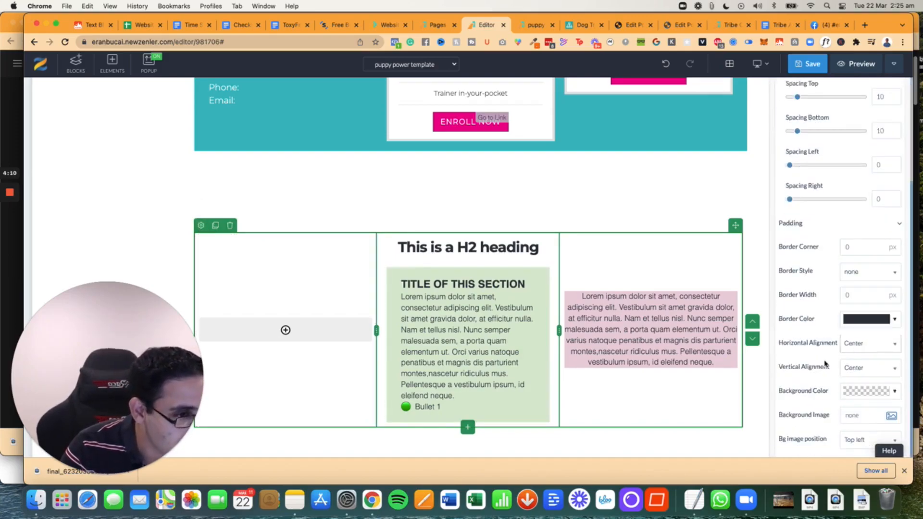
click(858, 369)
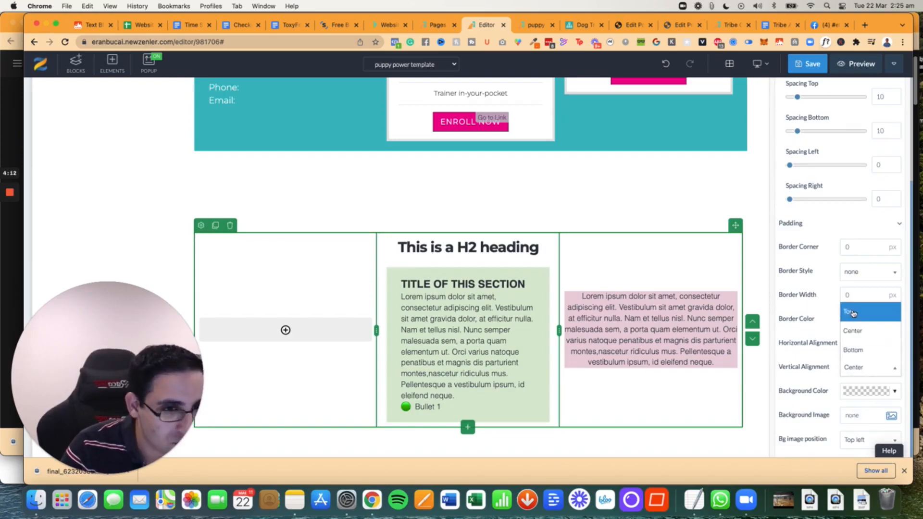
click(854, 312)
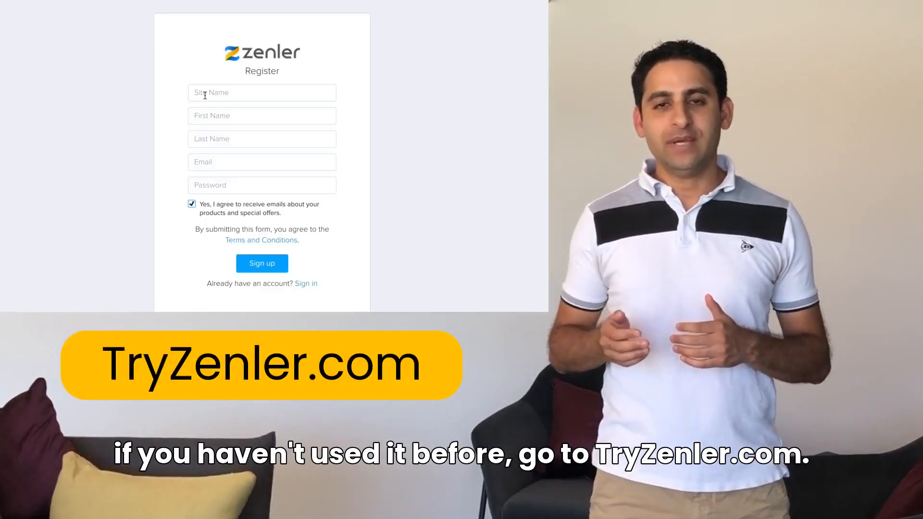
- Begin filling in the Zenler registration form with "ww" in the field above First Name
click(205, 96)
text(ww)
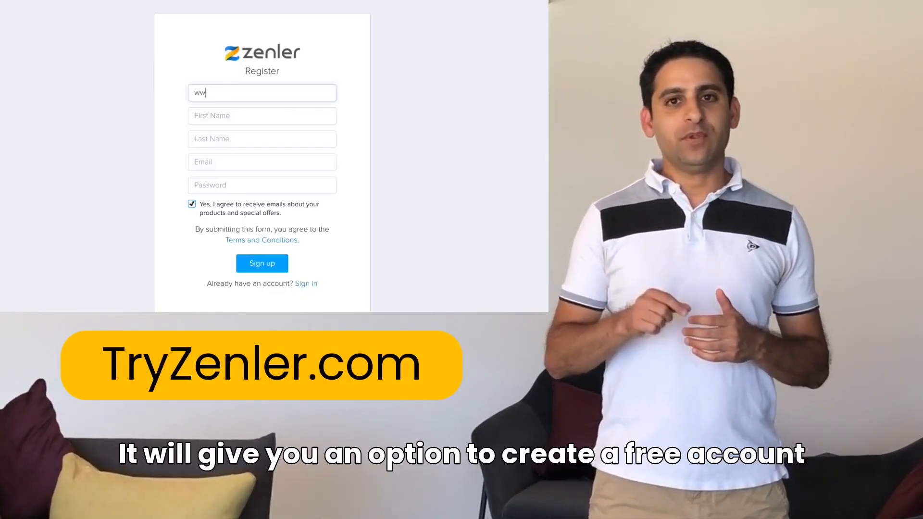